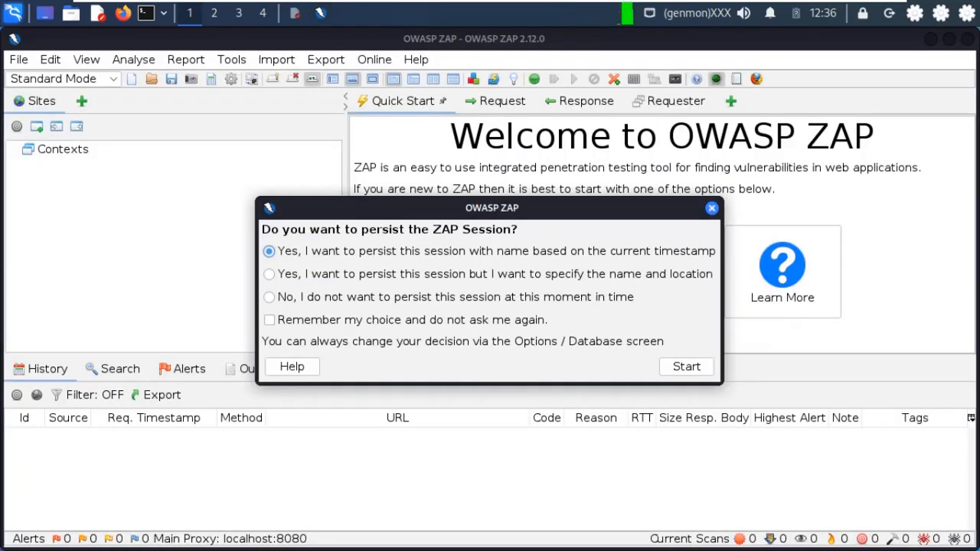
- Start ZAP with a new timestamp-named persisted session and bring up the Automated Scan page
click(711, 207)
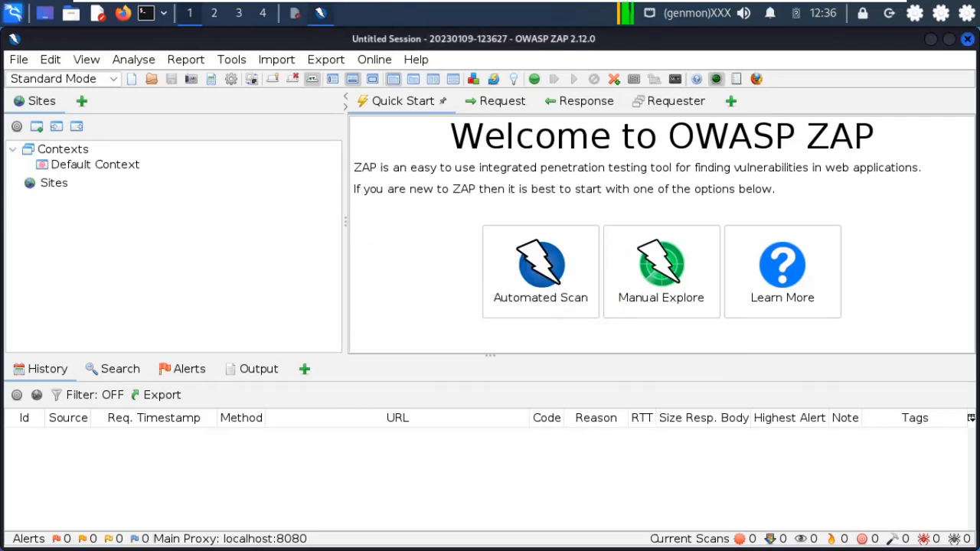
click(541, 272)
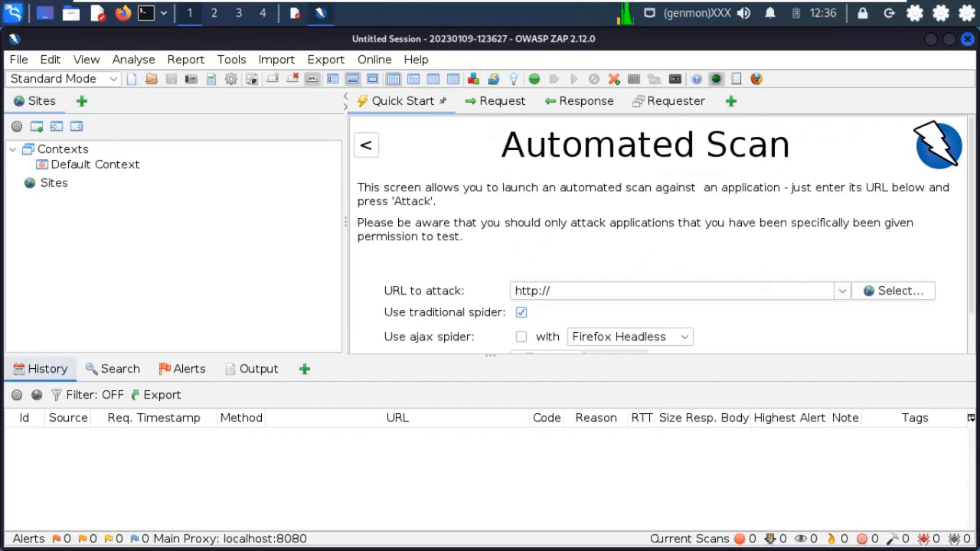
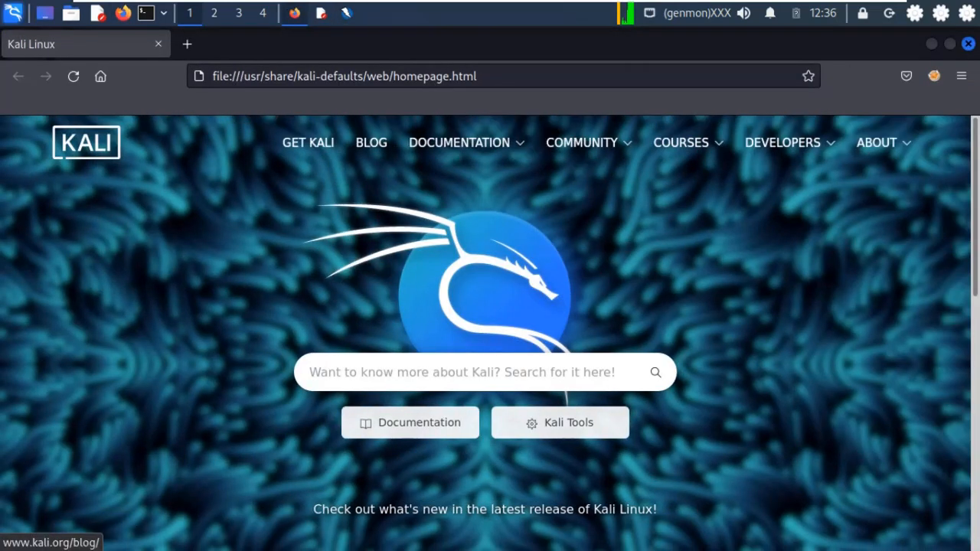
double_click(298, 76)
click(298, 76)
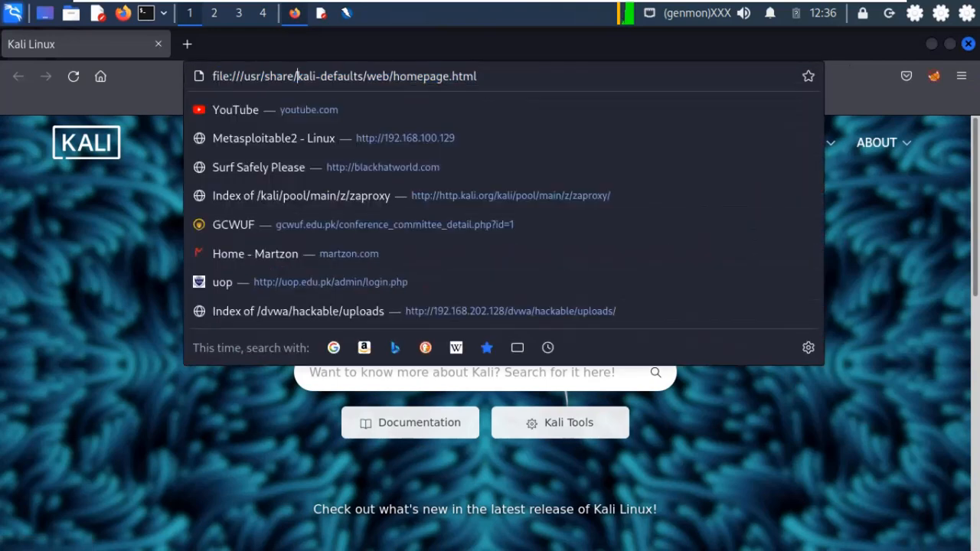
key(ctrl+a)
text(https://bloomly-superadmin-dev.troonlab.io/login)
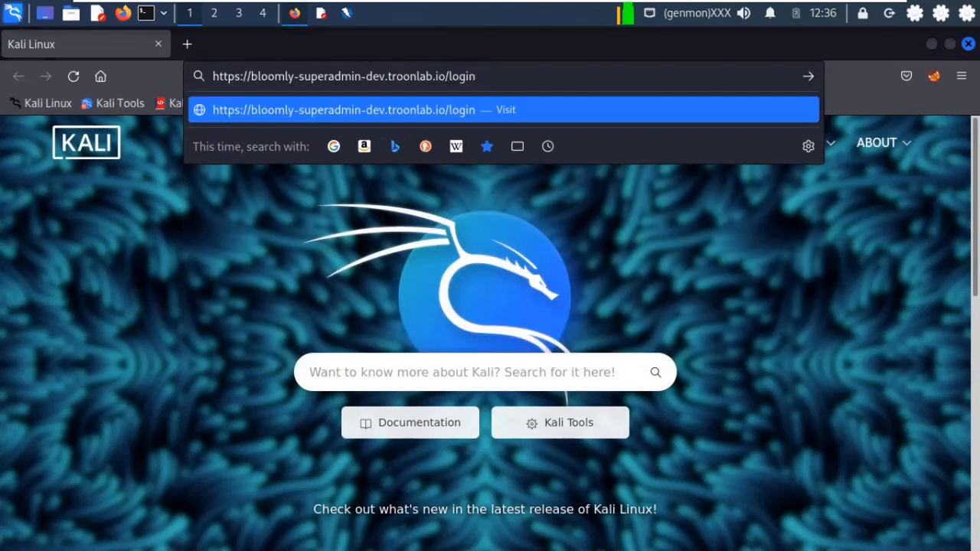
key(Return)
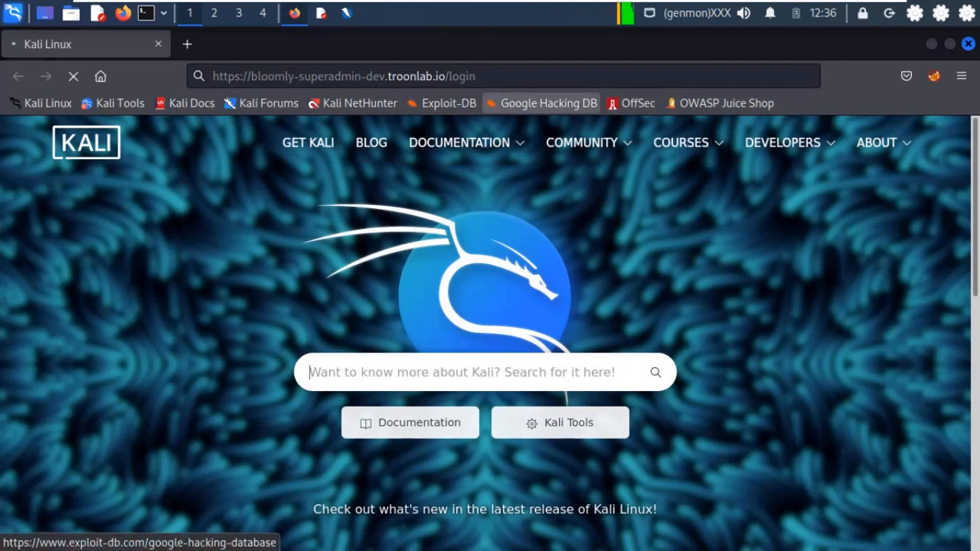
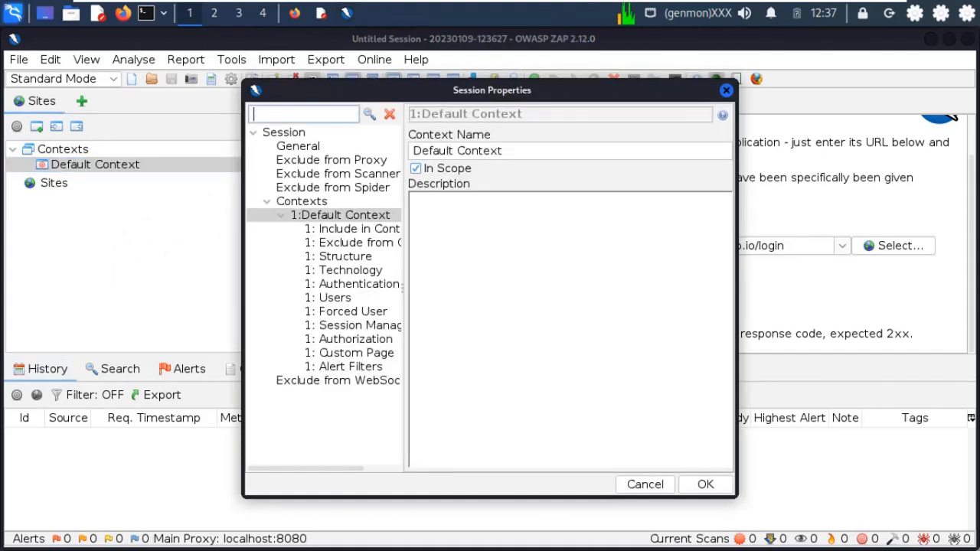
click(352, 229)
click(697, 162)
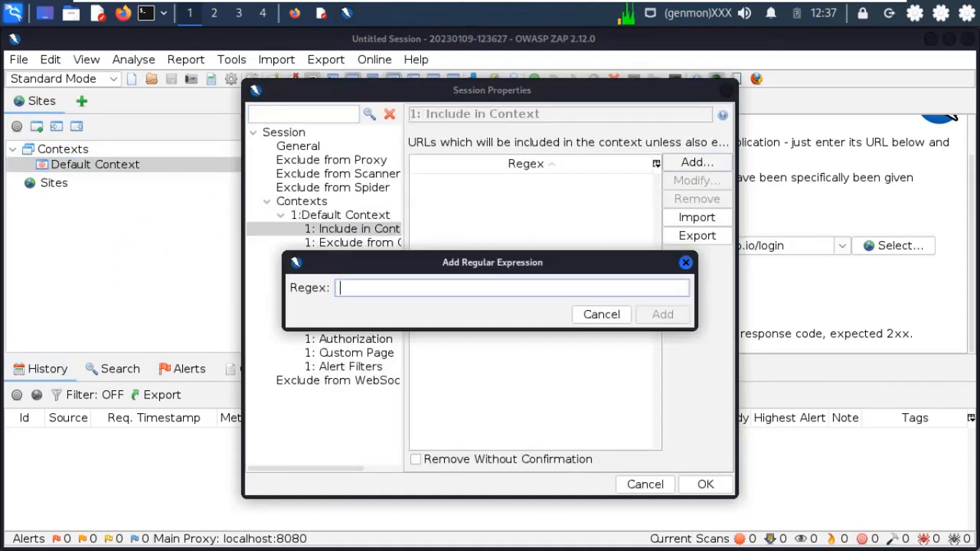
text(https://bloomly-superadmin-dev.troonlab.io/login)
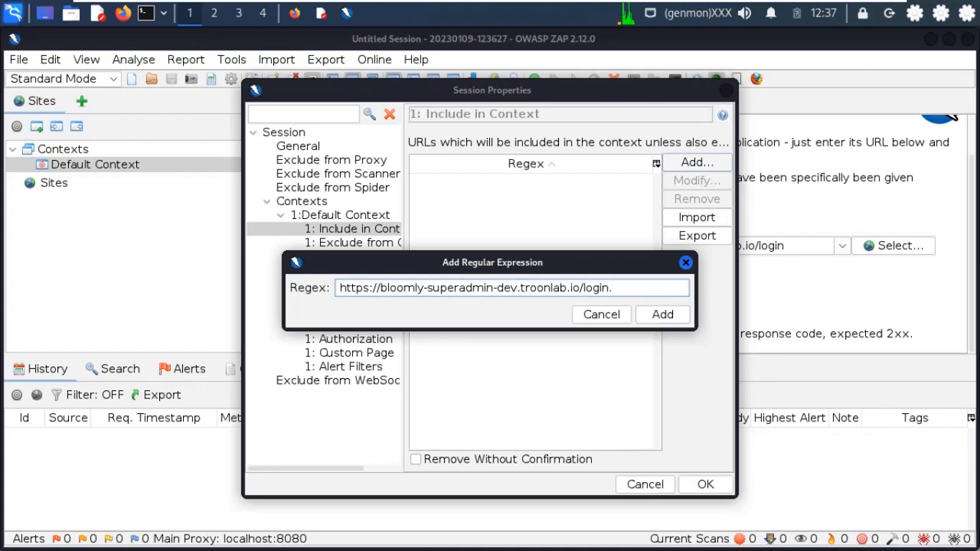
text(.*)
click(663, 314)
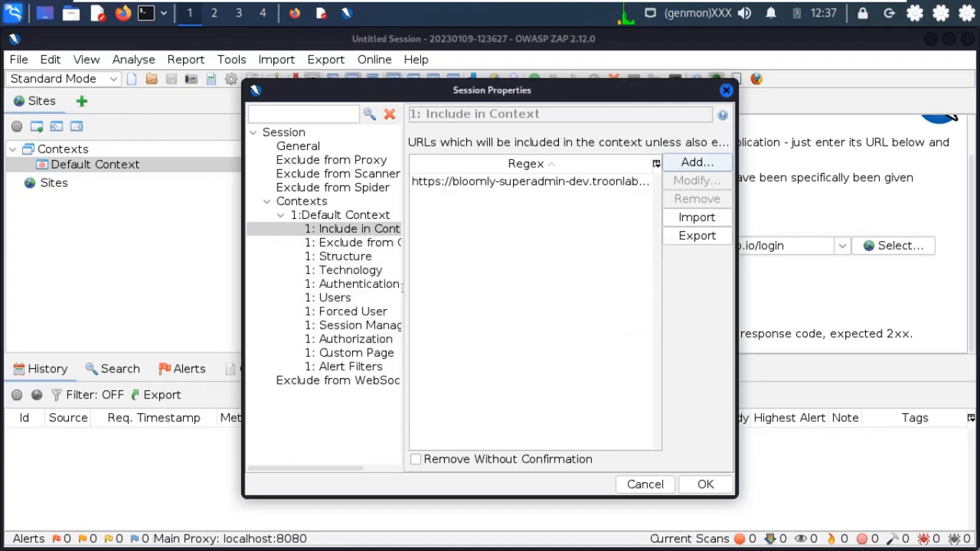
- Set HTTP/NTLM authentication with hostname bloomly-superadmin-dev.troonlab.io/login and port 443
click(359, 285)
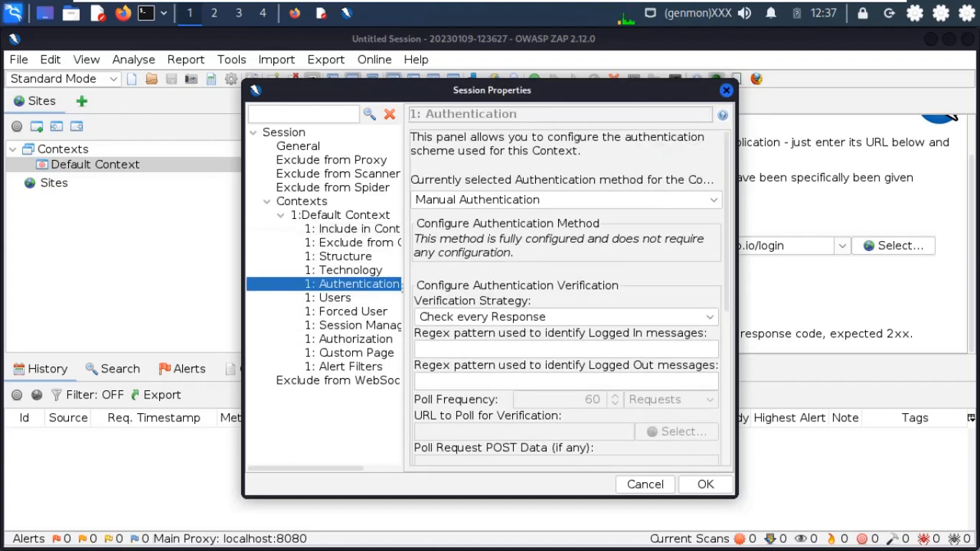
click(566, 200)
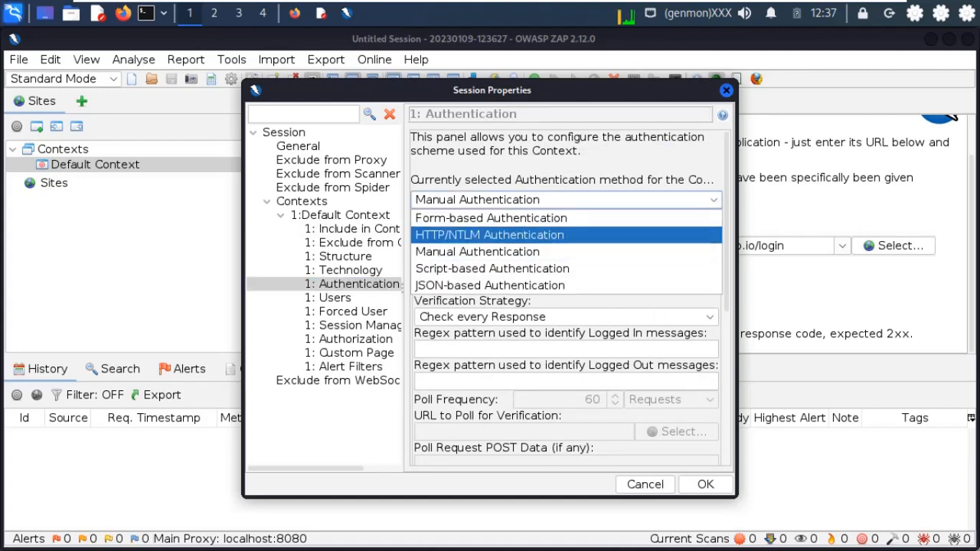
click(536, 235)
click(532, 241)
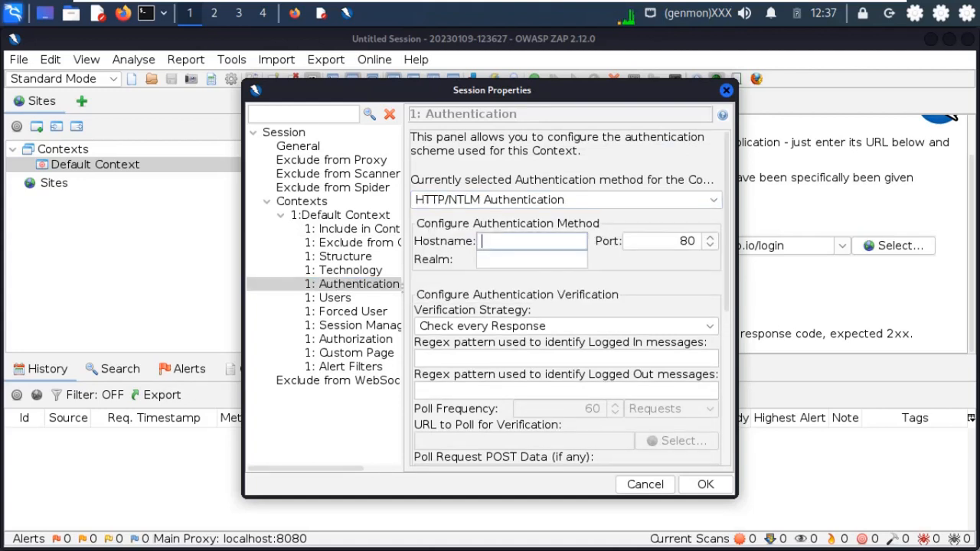
key(ctrl+v)
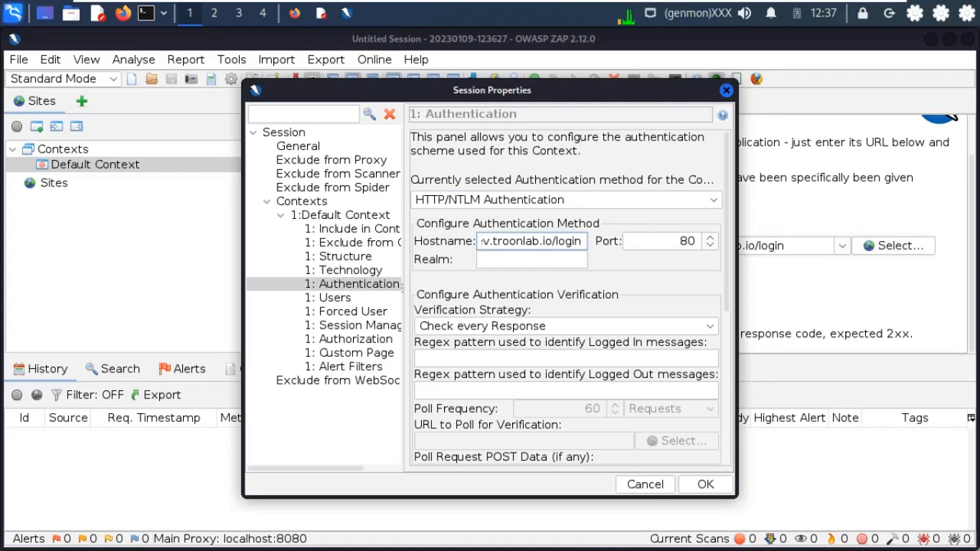
key(shift+Home)
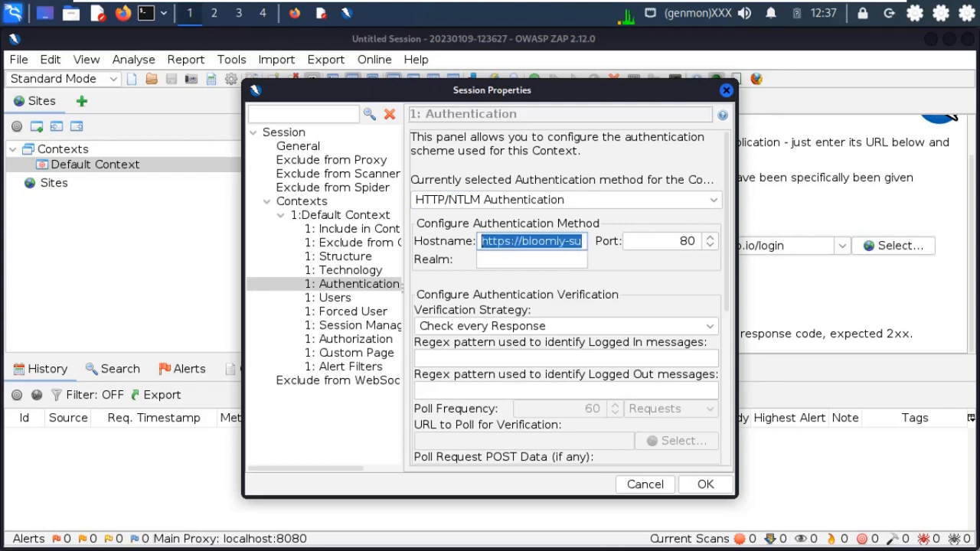
click(520, 241)
drag(523, 242, 480, 241)
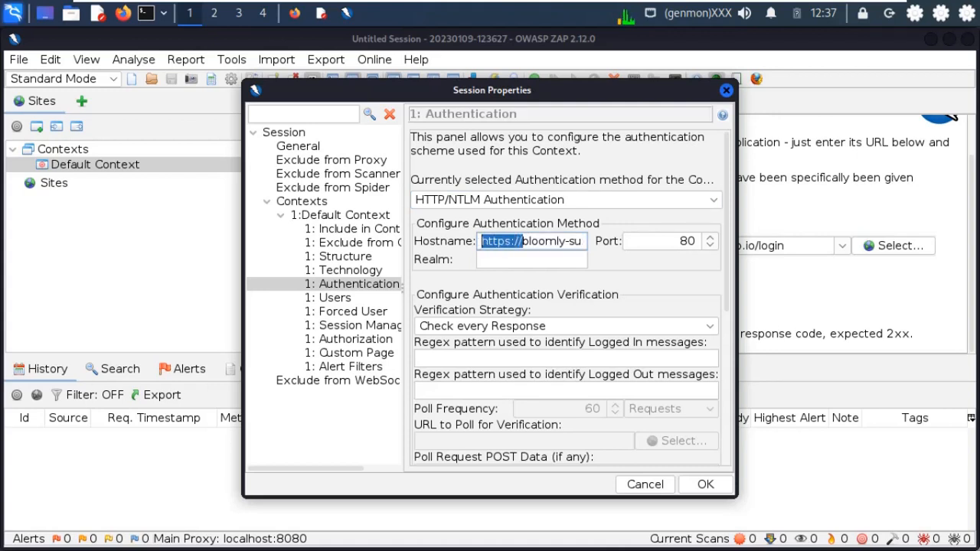
key(BackSpace)
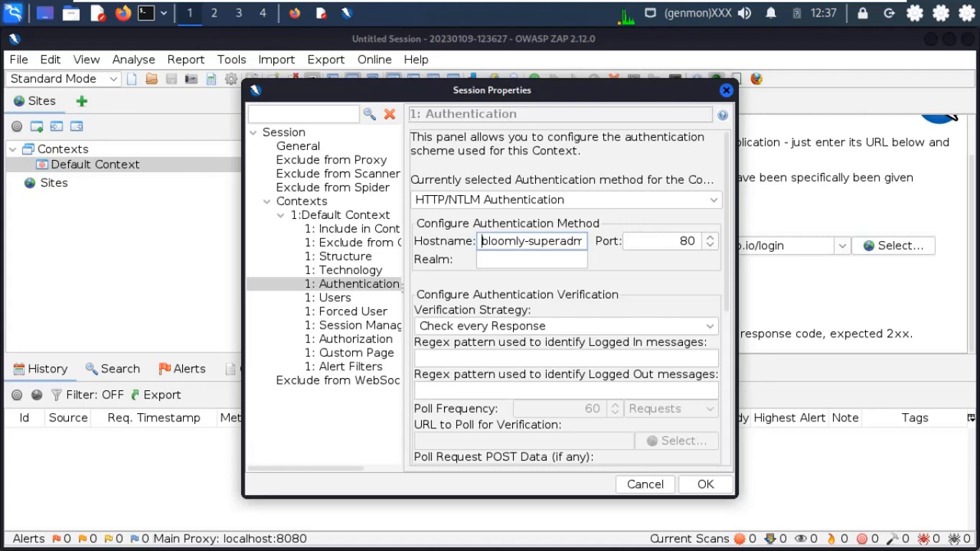
key(Tab)
text(443)
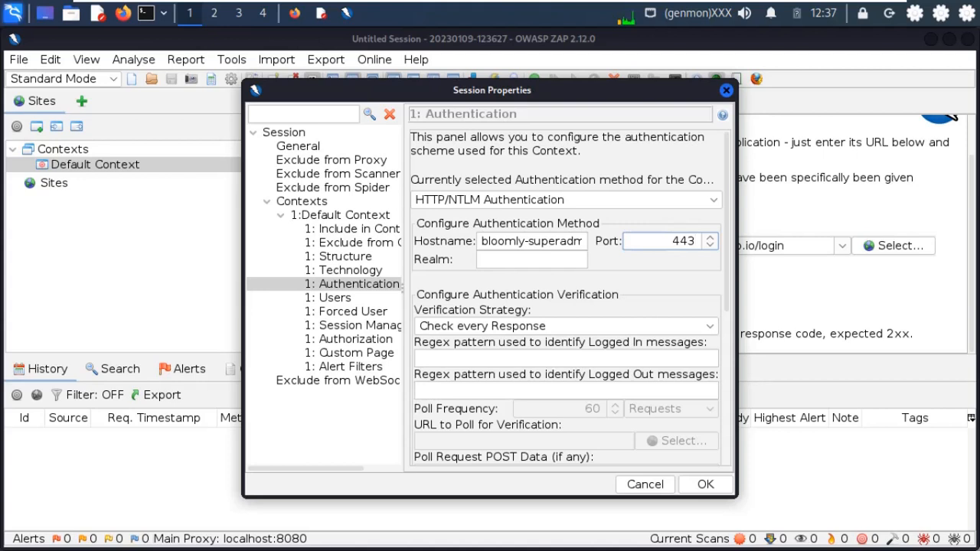
click(335, 298)
- Start a new user with User Name 'Admin' in the Default Context
click(693, 151)
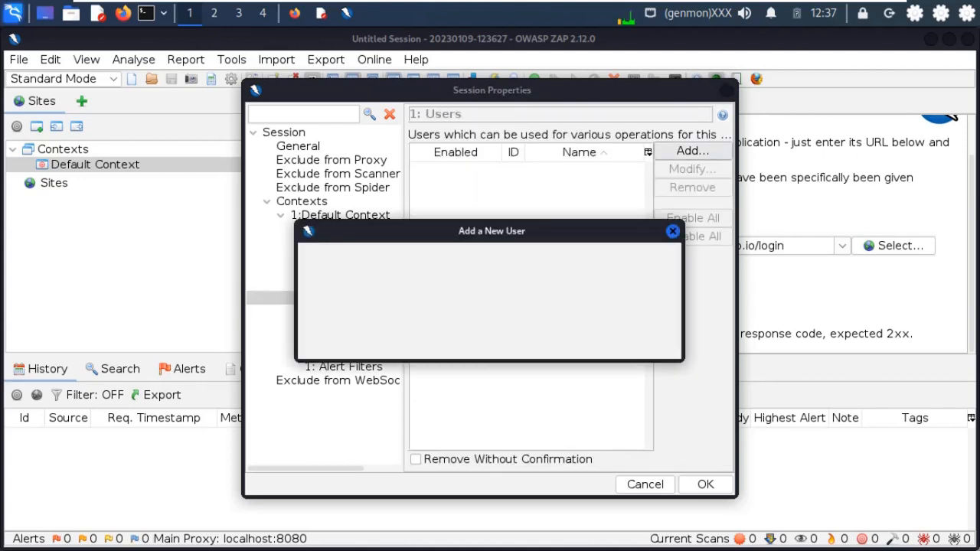
text(Admin)
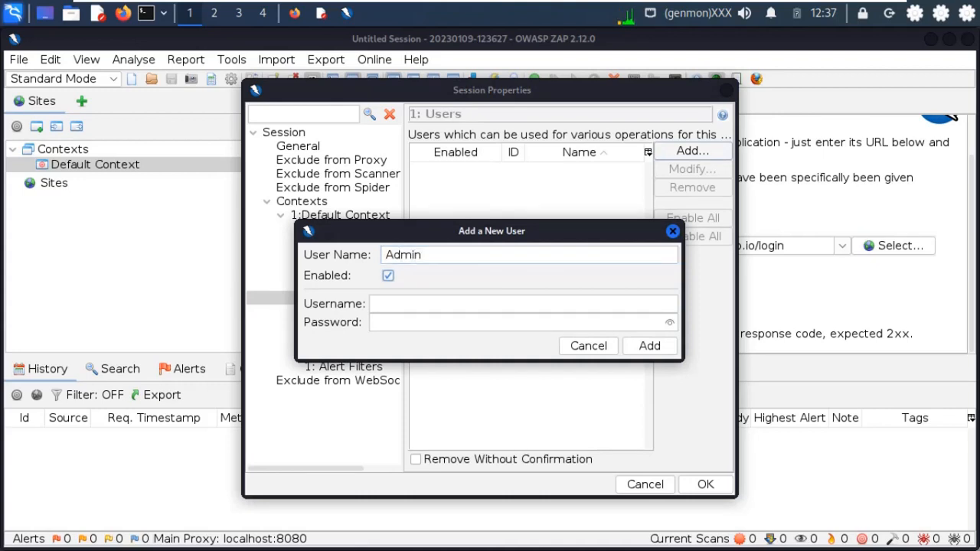
key(Tab)
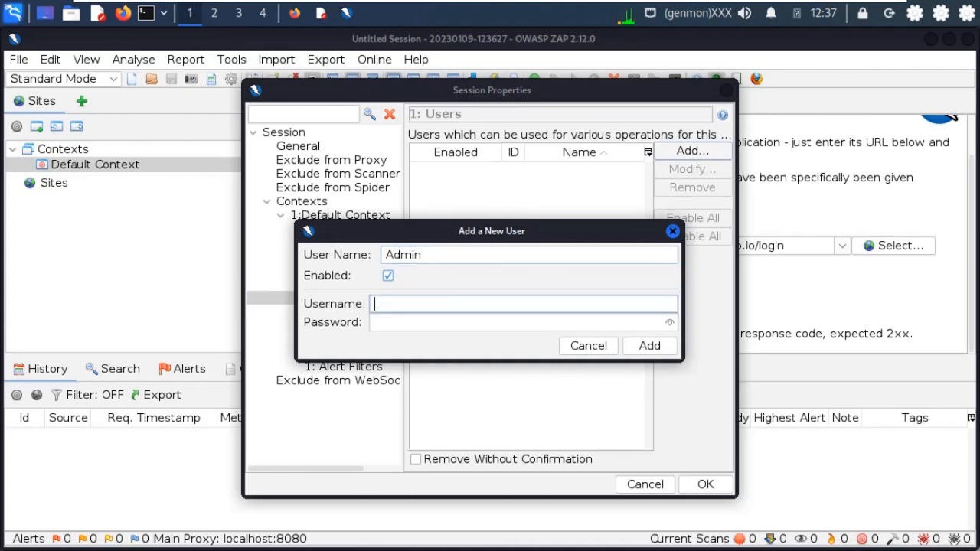
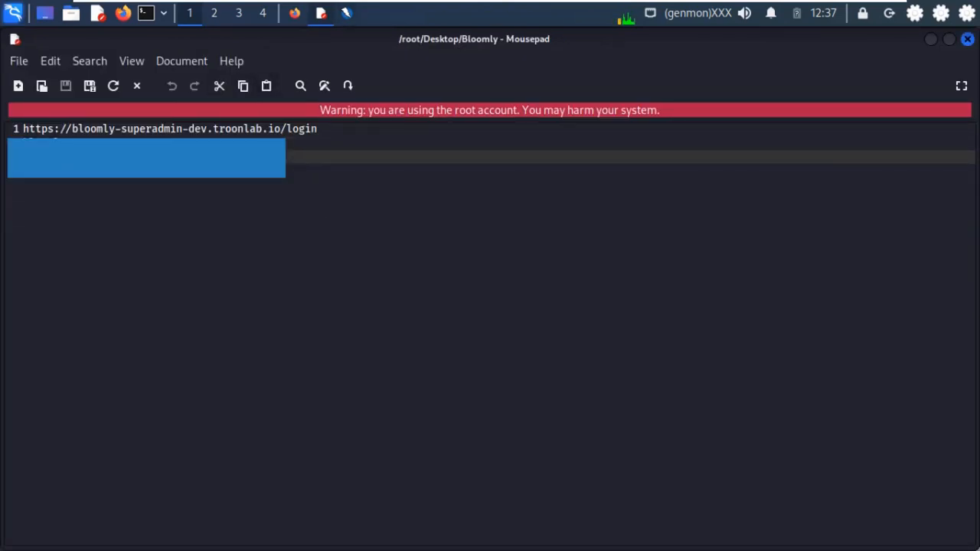
- Paste the admin login password into the new user form and add the Admin user
key(alt+Tab)
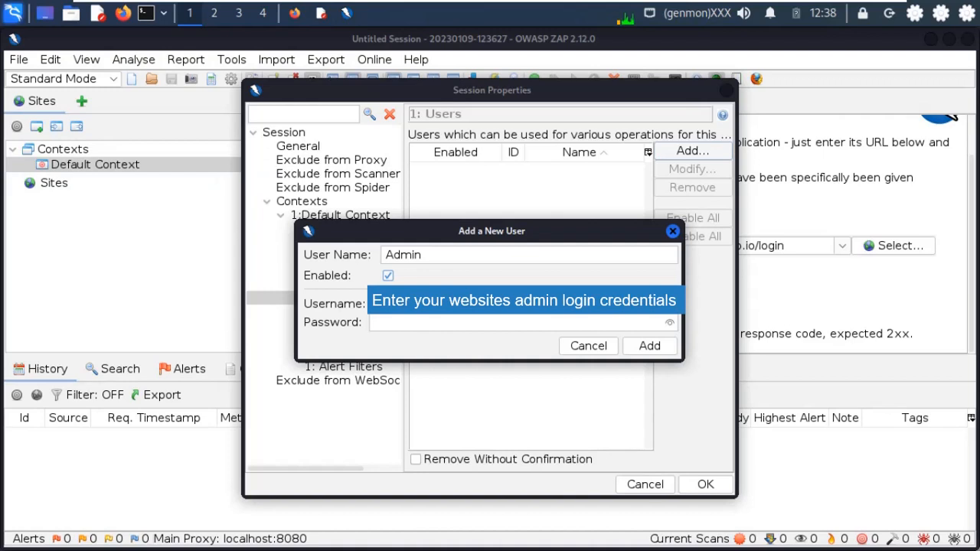
key(ctrl+v)
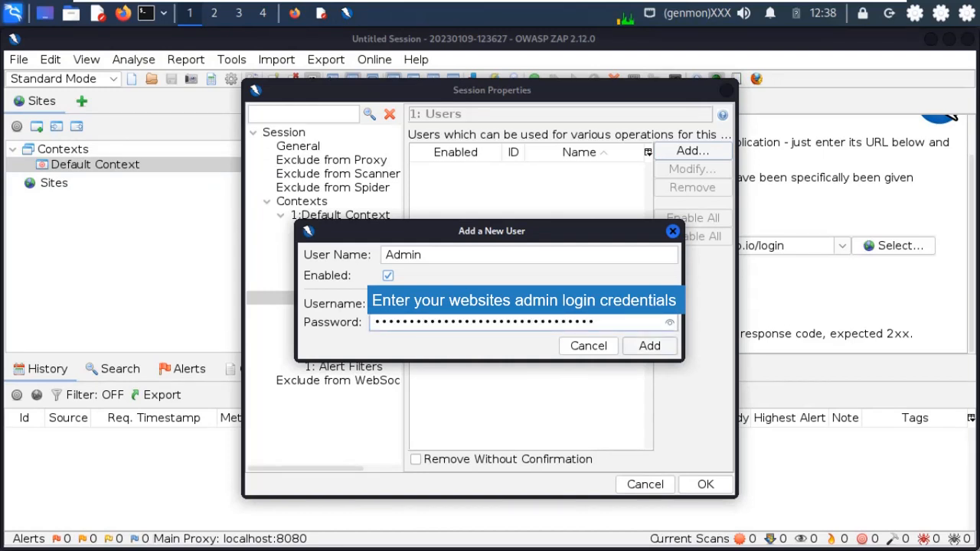
key(Return)
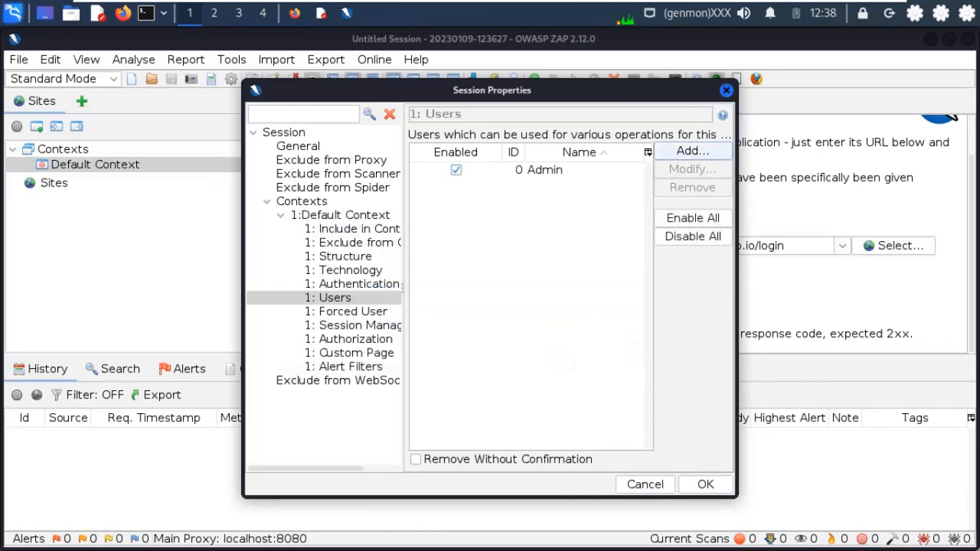
- Set Default Context session management to HTTP Authentication Session Management, save, and select Sites
click(359, 326)
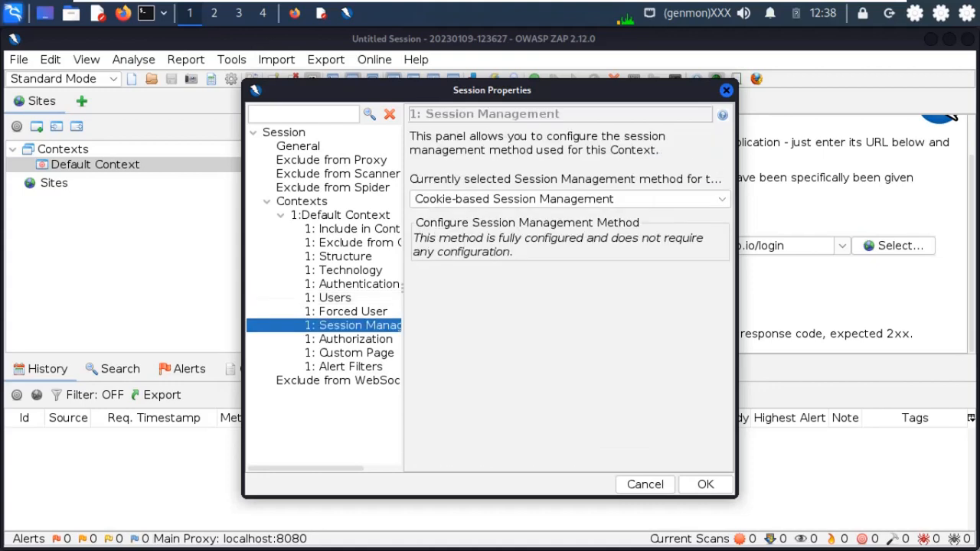
click(570, 199)
click(534, 234)
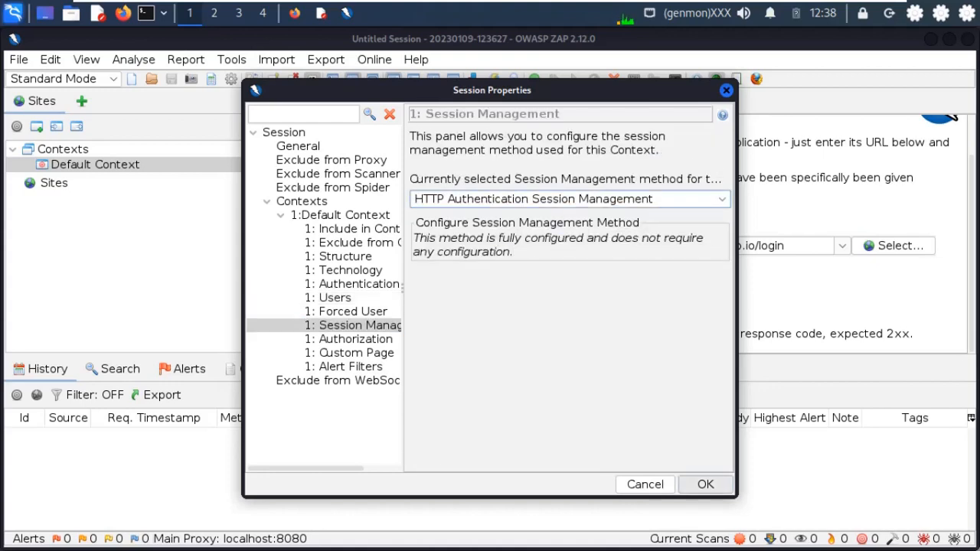
click(705, 484)
click(54, 183)
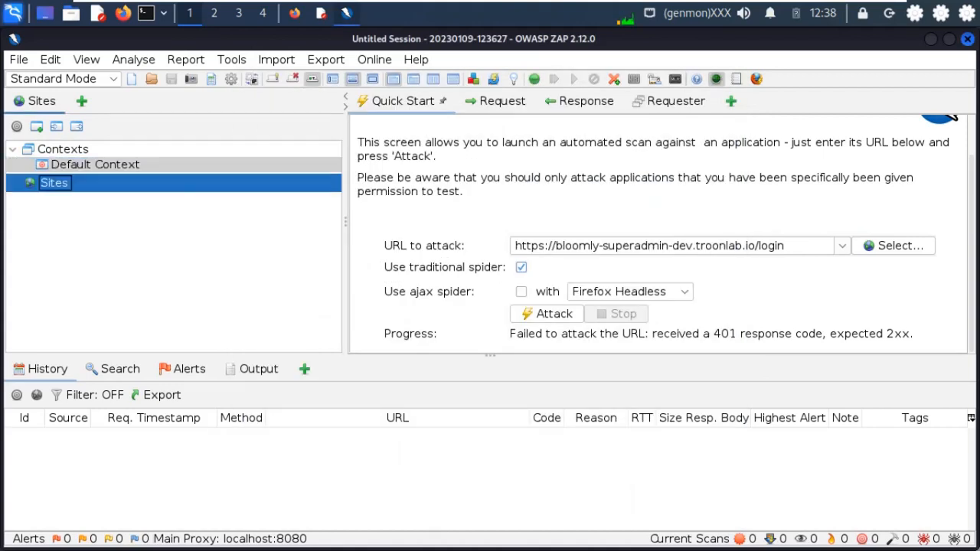
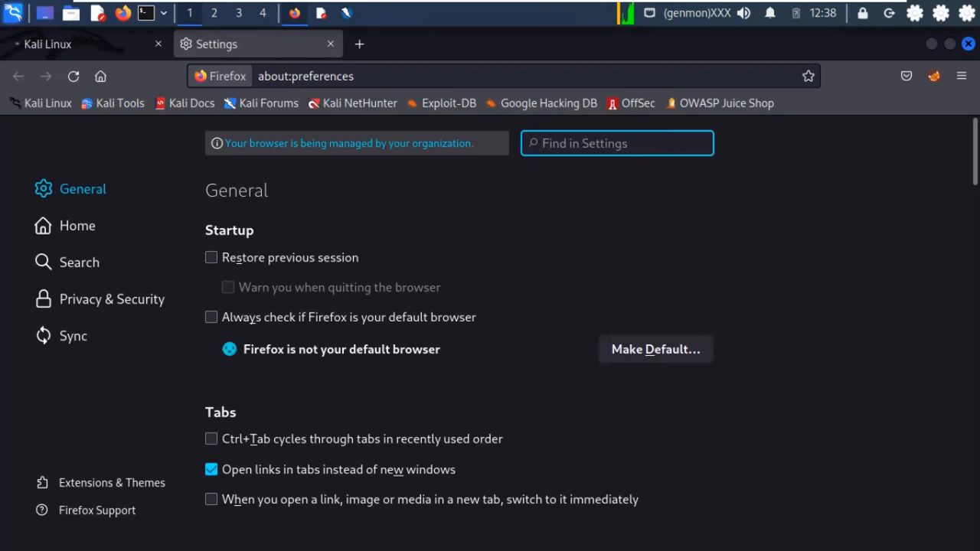
- From the 'net' settings search, set a manual proxy of localhost:8080 for HTTP and HTTPS, after checking ZAP's proxy address
text(net)
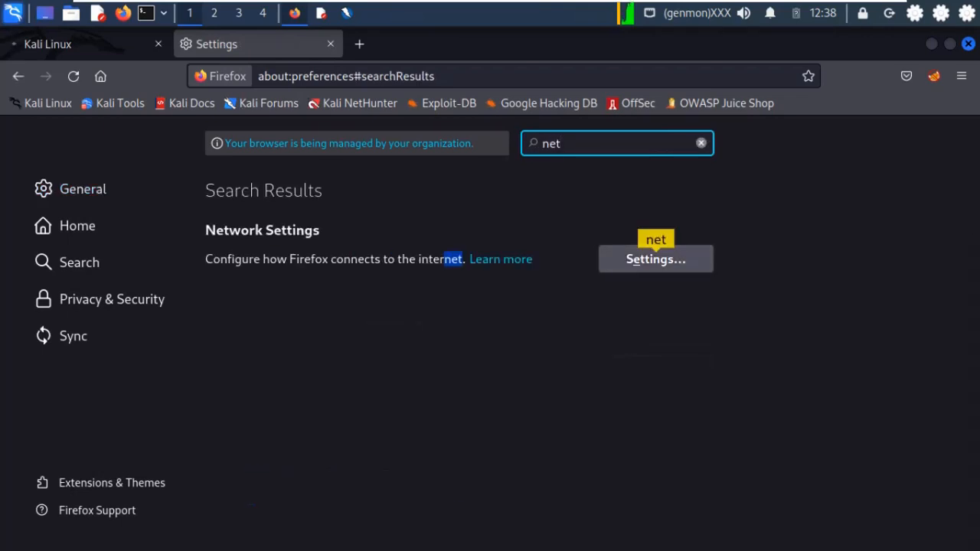
click(656, 260)
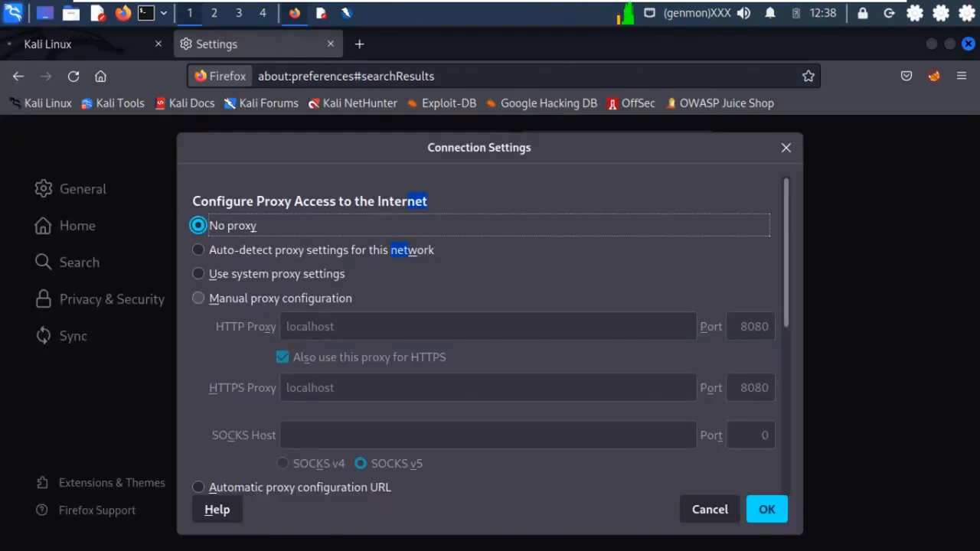
click(280, 299)
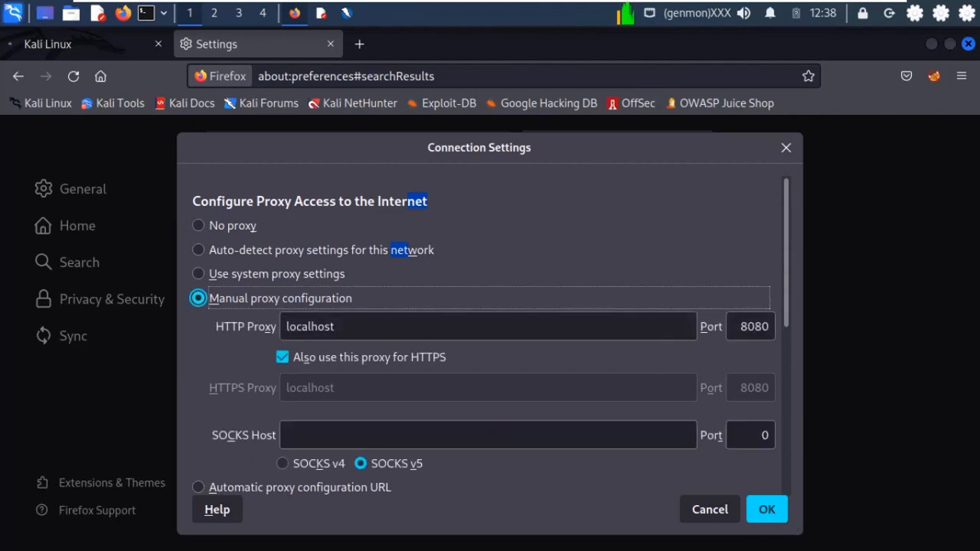
key(Tab)
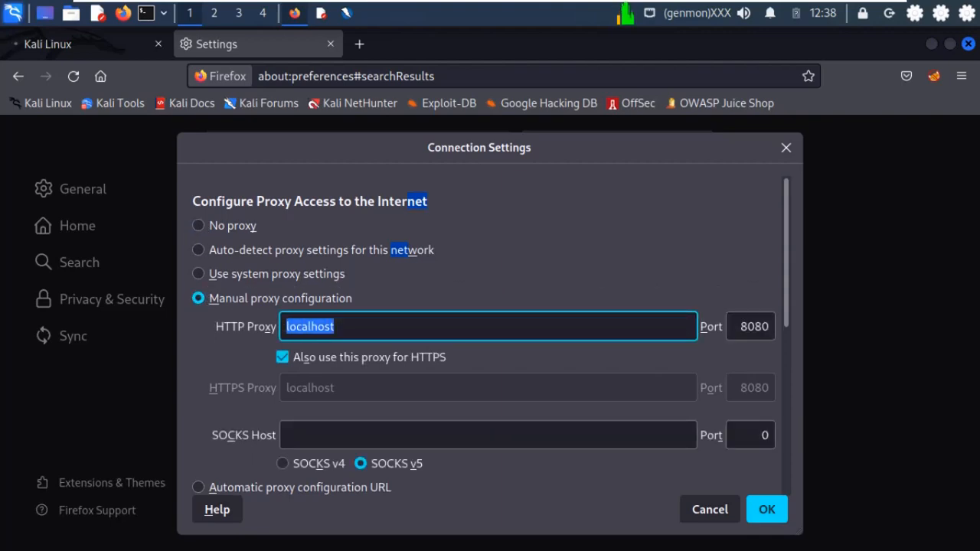
click(347, 13)
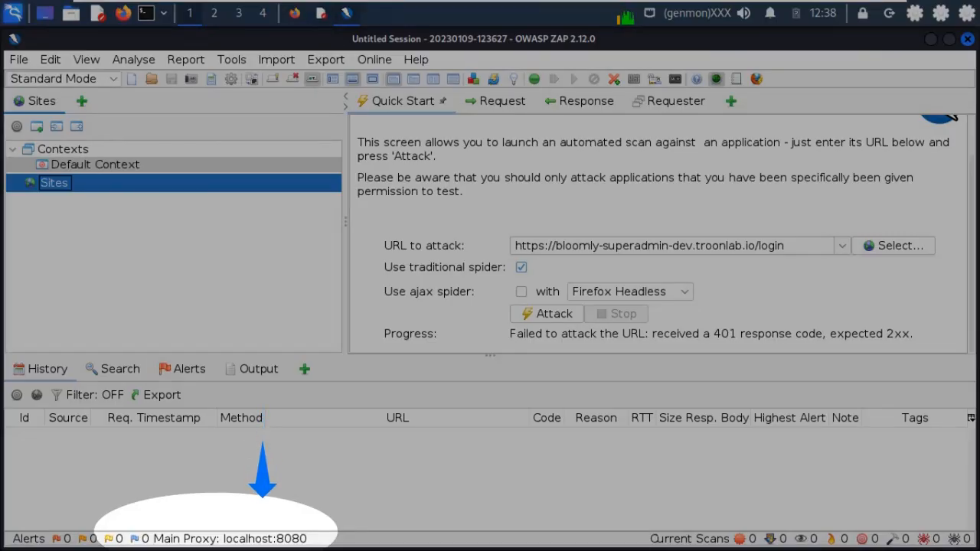
click(295, 13)
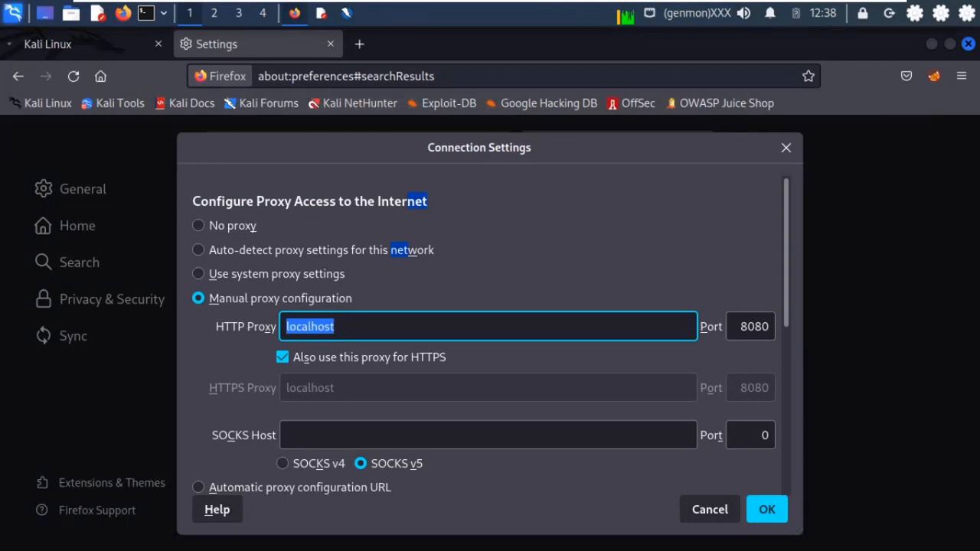
text(loca)
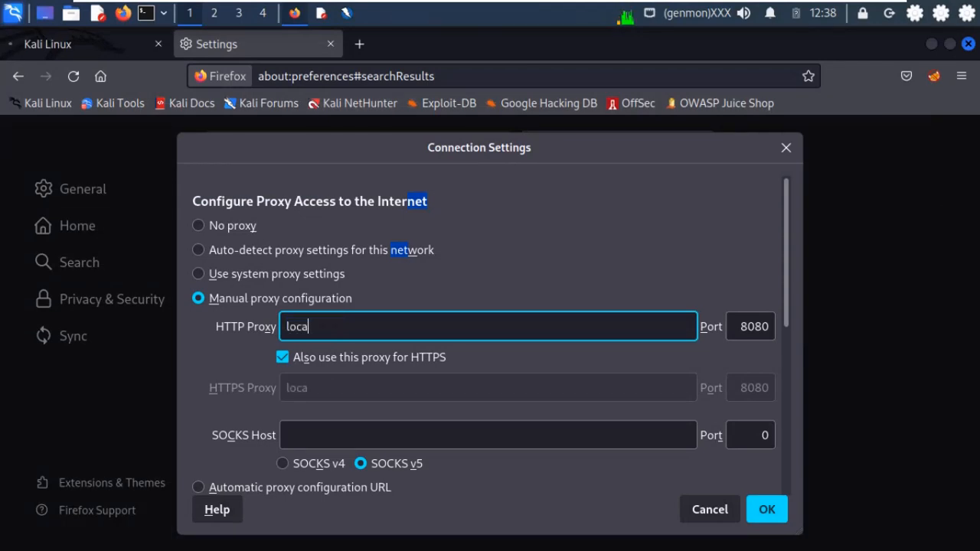
text(lhost)
key(Tab)
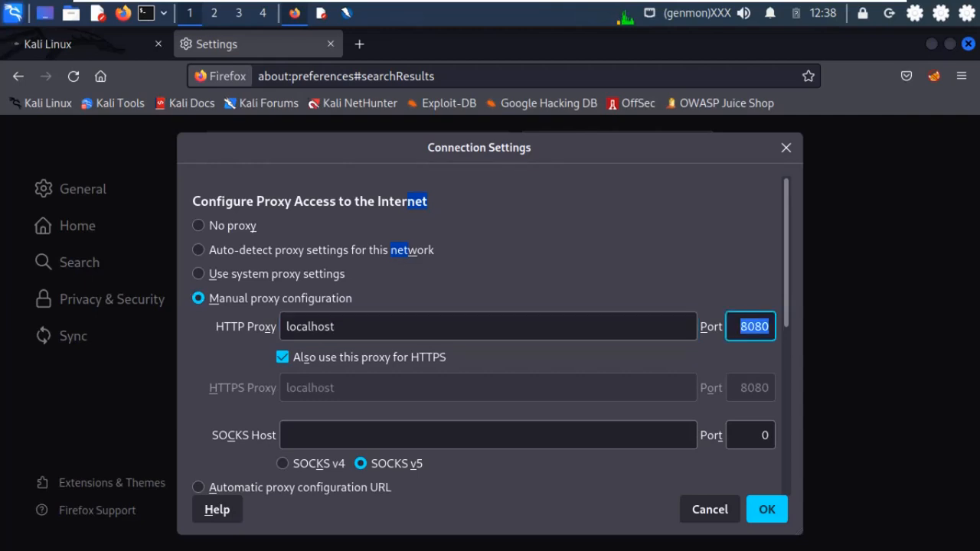
key(Return)
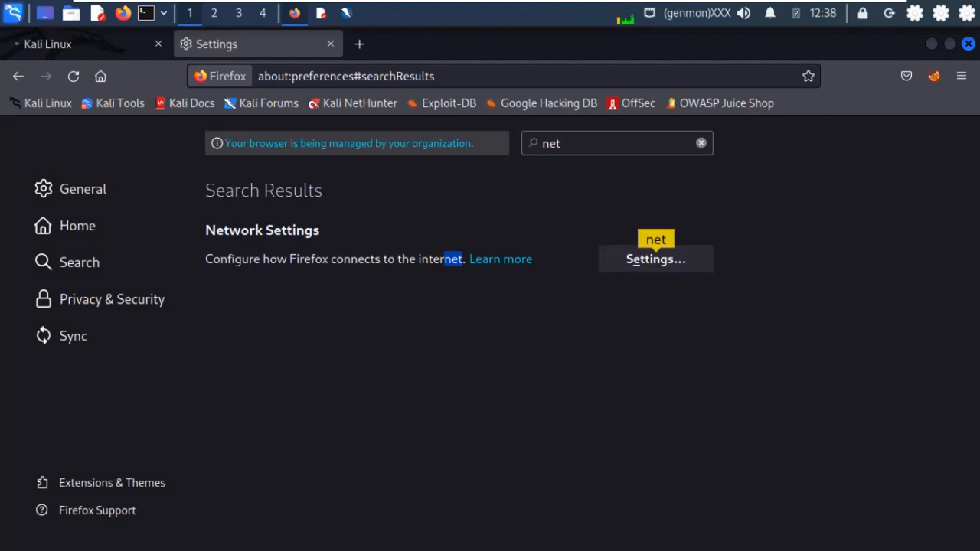
- In the Kali Linux tab, paste and load the bloomly-superadmin-dev.troonlab.io login URL
click(48, 44)
click(344, 76)
text(https://bloomly-superadmin-dev.troonlab.io/login)
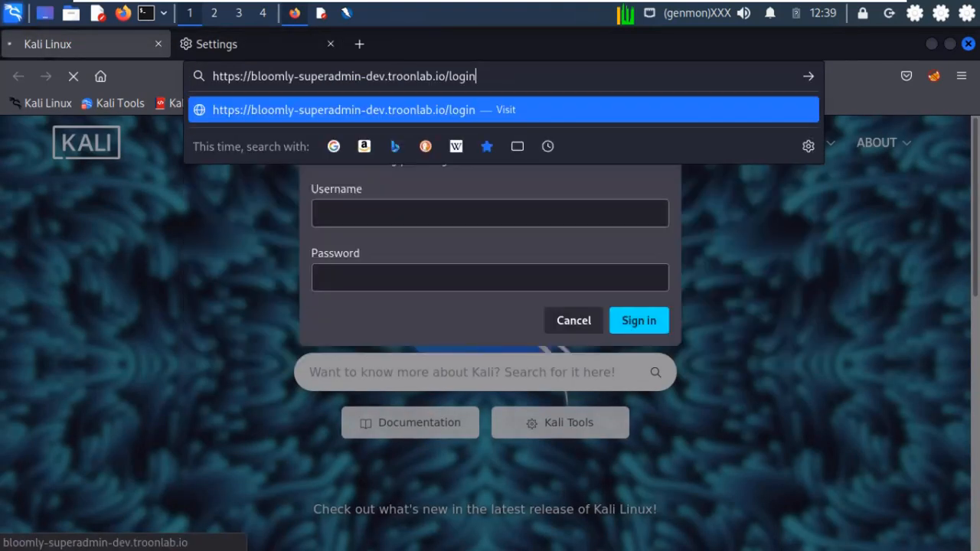
key(Return)
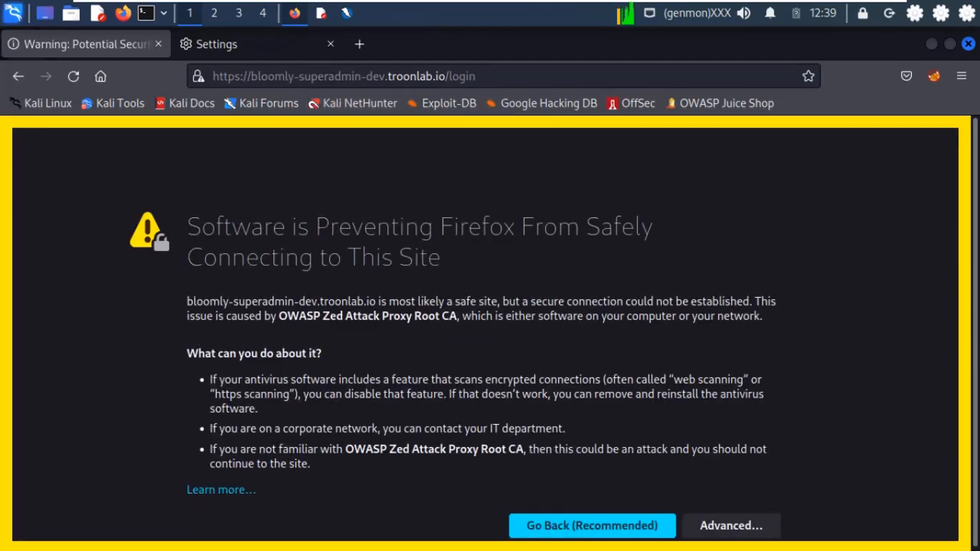
- Accept the OWASP ZAP certificate warning under Advanced and continue to the site
scroll(491, 334, down, 2)
click(731, 525)
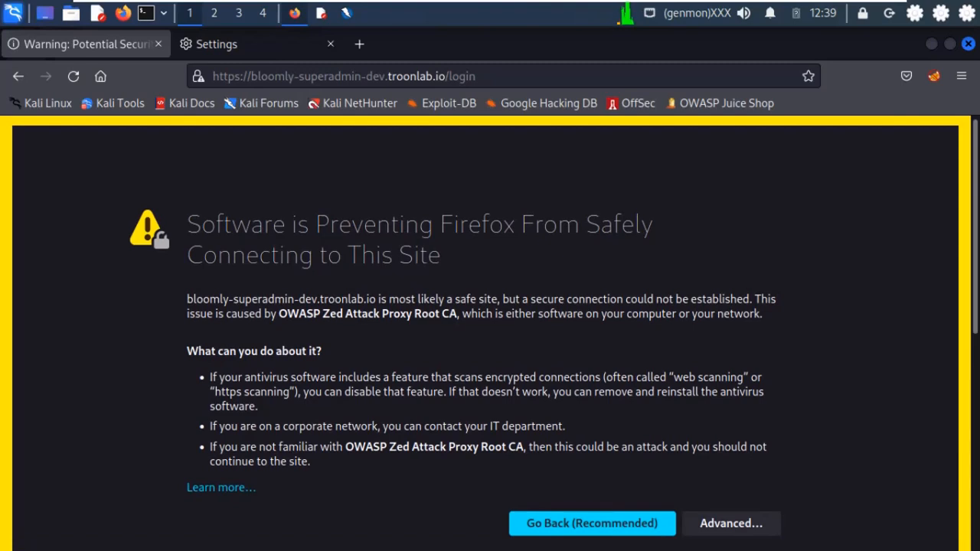
scroll(490, 334, down, 5)
key(Tab)
key(Return)
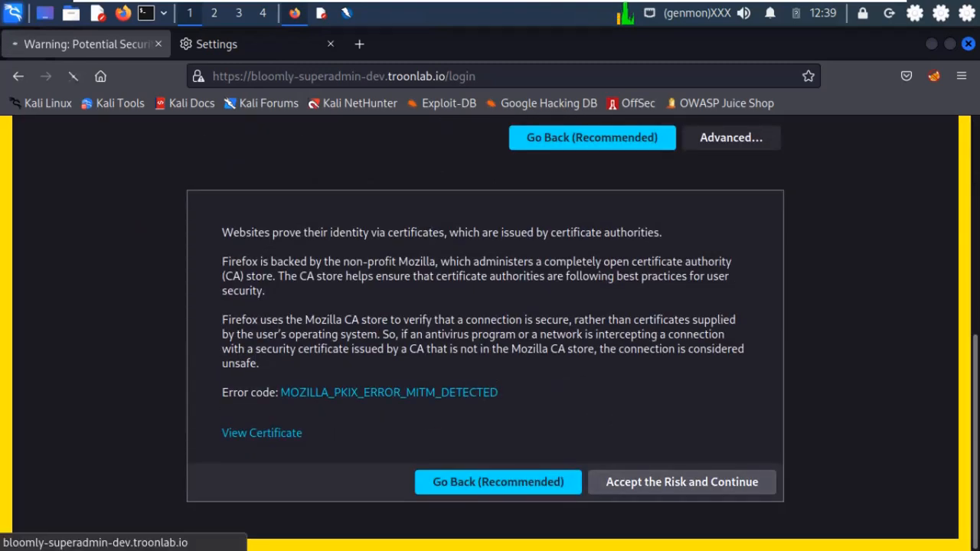
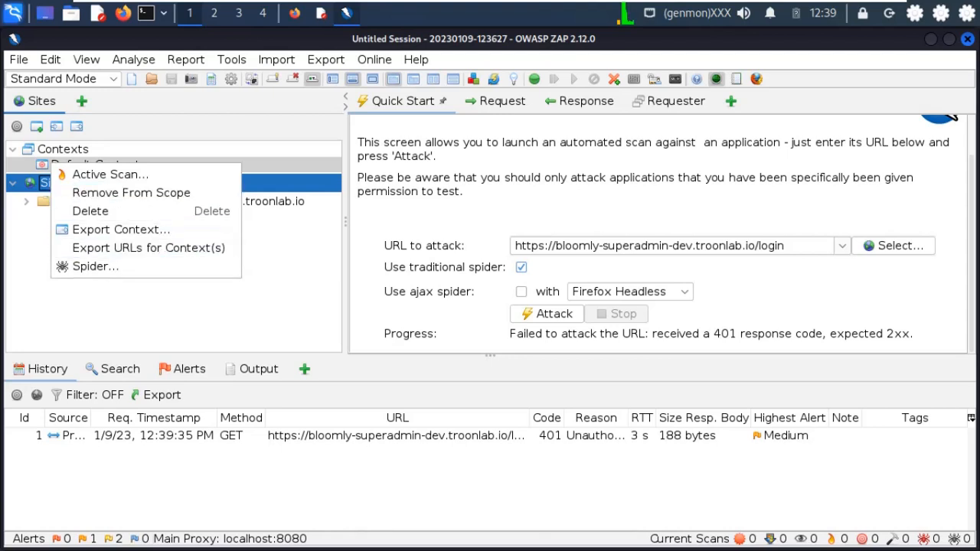
- Start a spider scan of the Default Context from Sites, running as user Admin
click(95, 266)
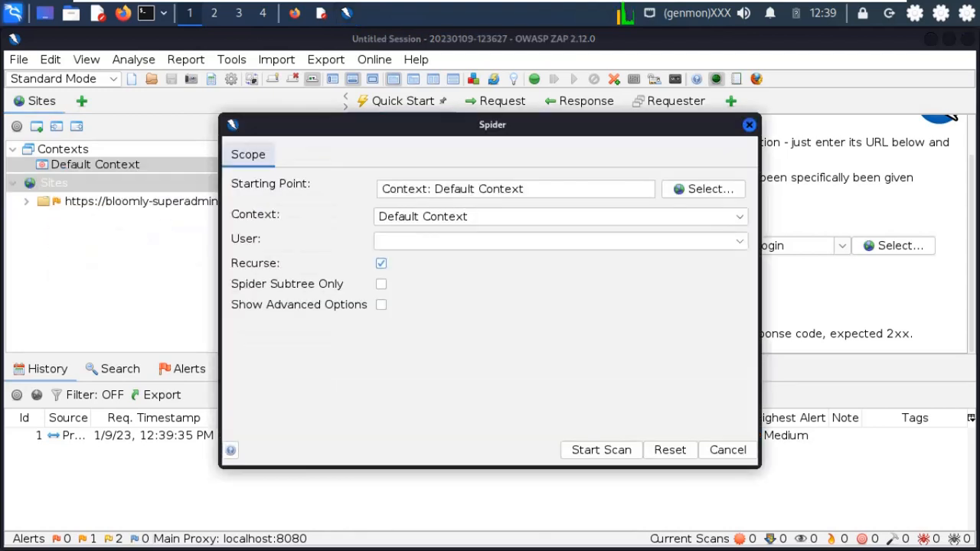
click(561, 241)
click(561, 276)
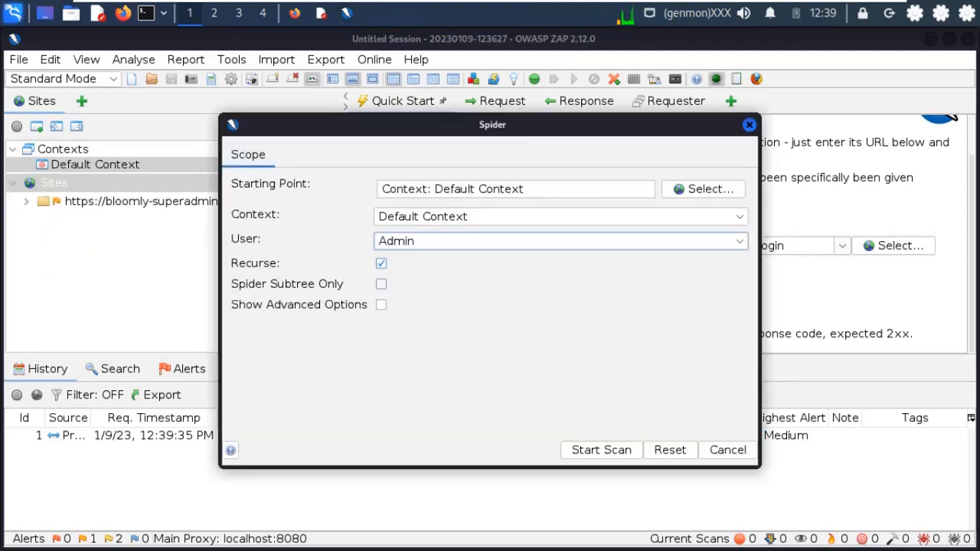
click(601, 450)
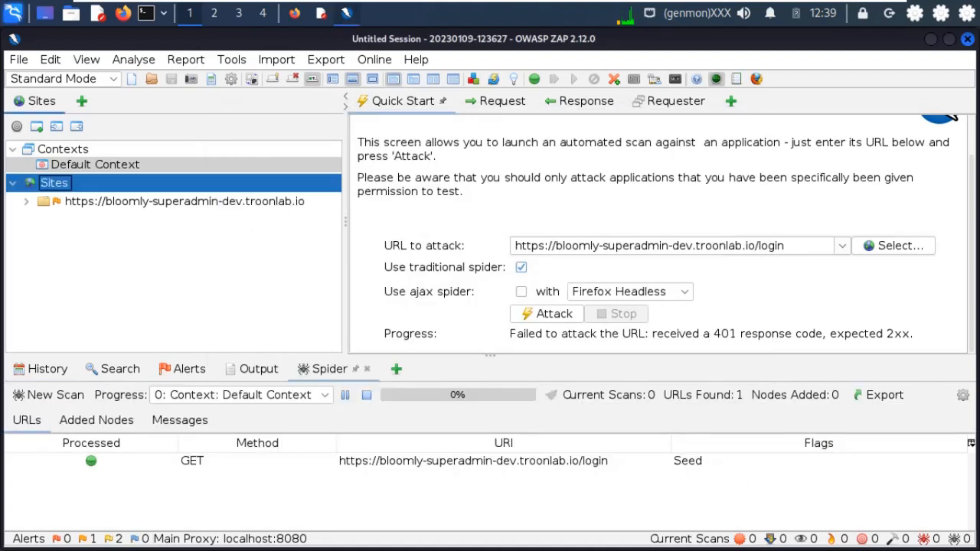
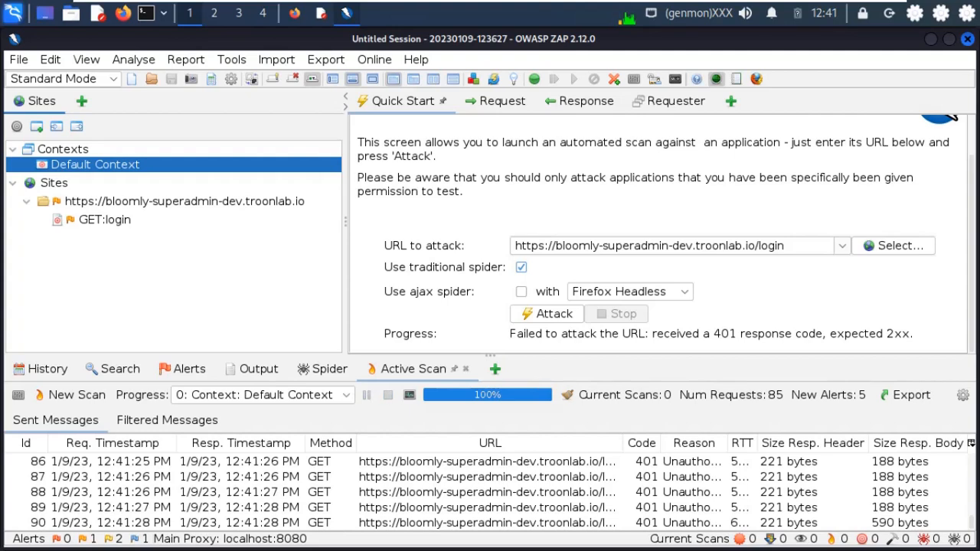
click(189, 369)
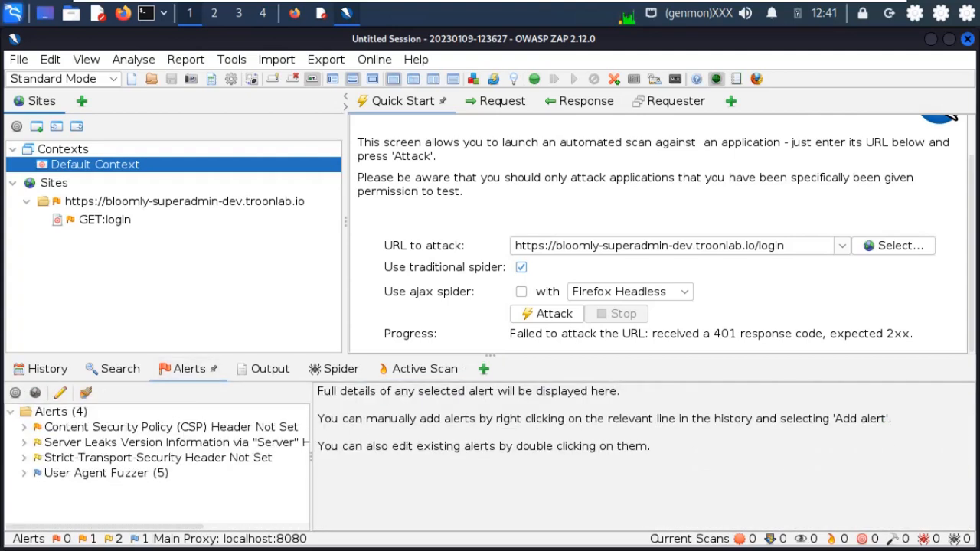
click(171, 427)
key(Right)
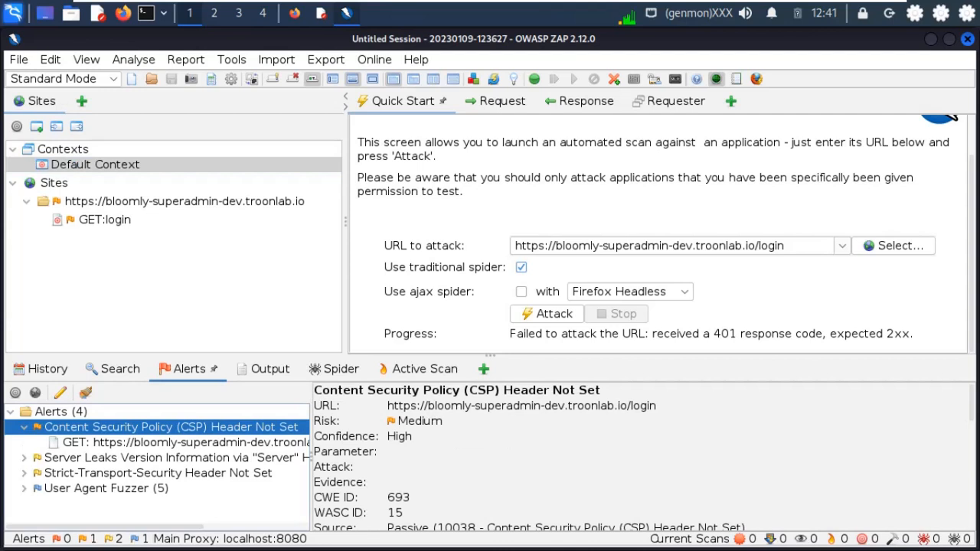
key(Down)
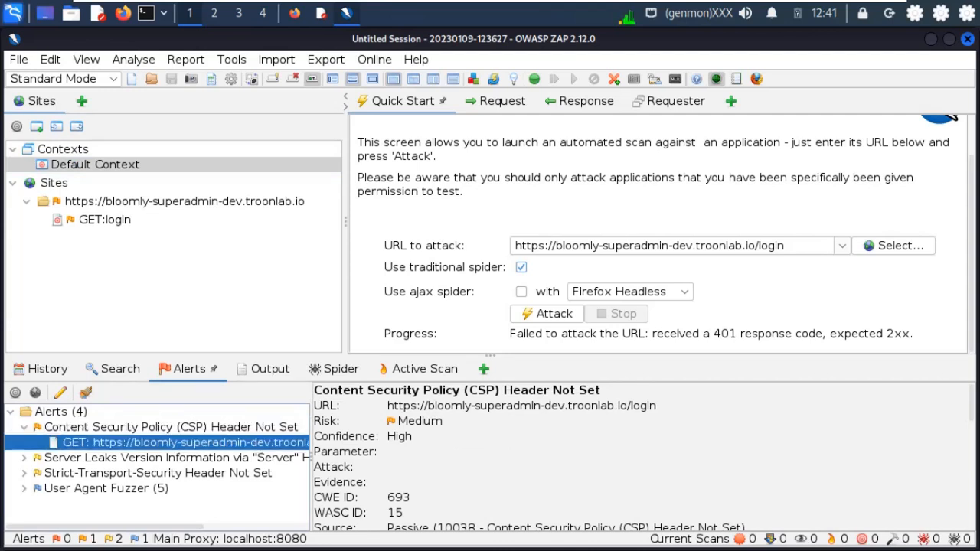
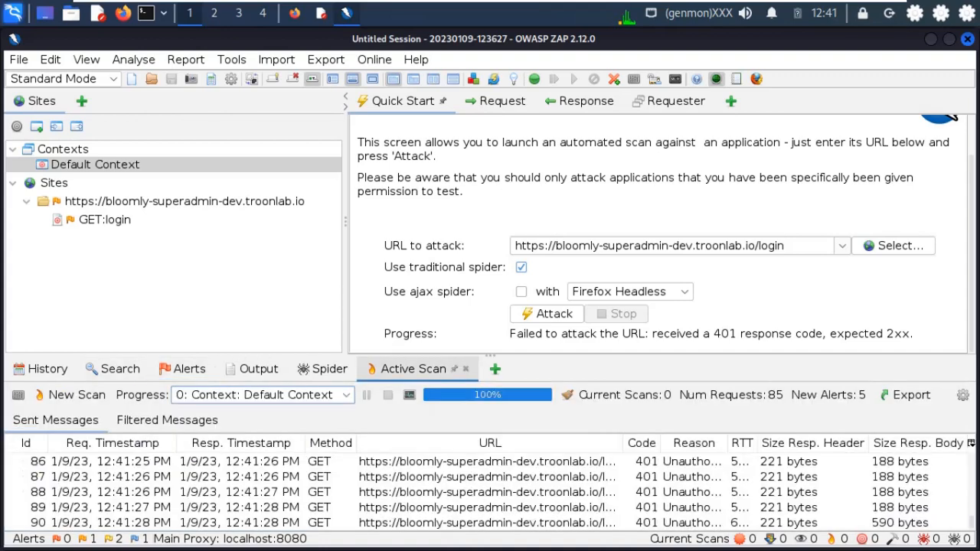
- List the login URL's alerts and open the CSP alert's editor, closing it unchanged
click(184, 368)
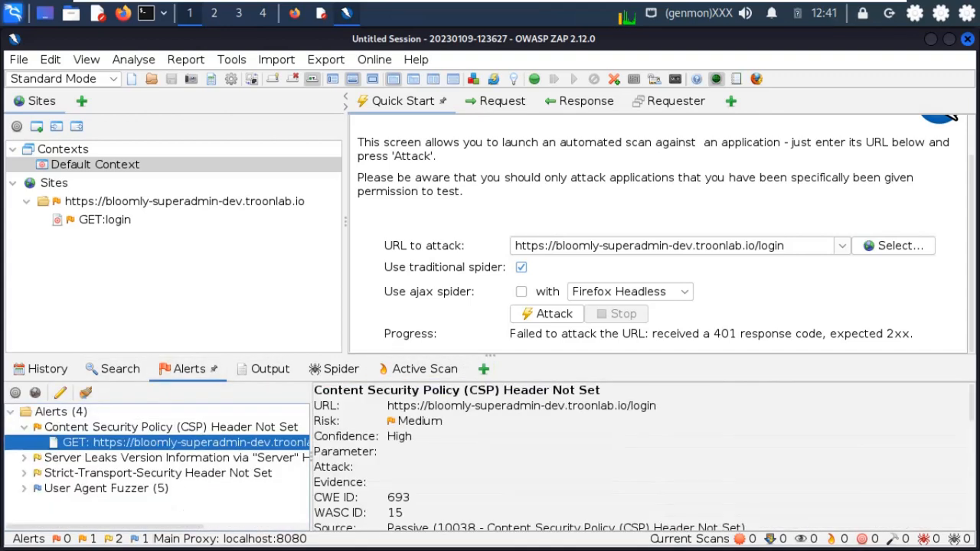
double_click(170, 428)
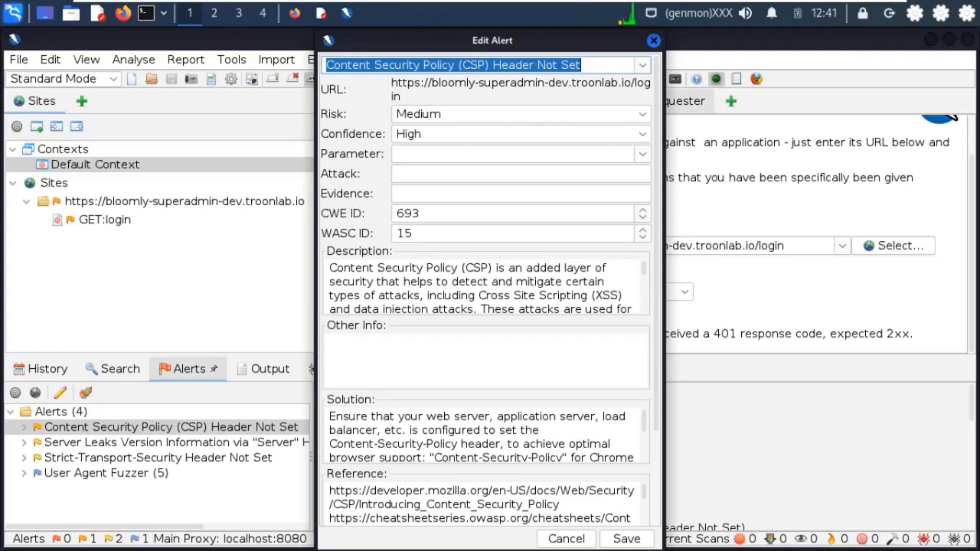
click(654, 40)
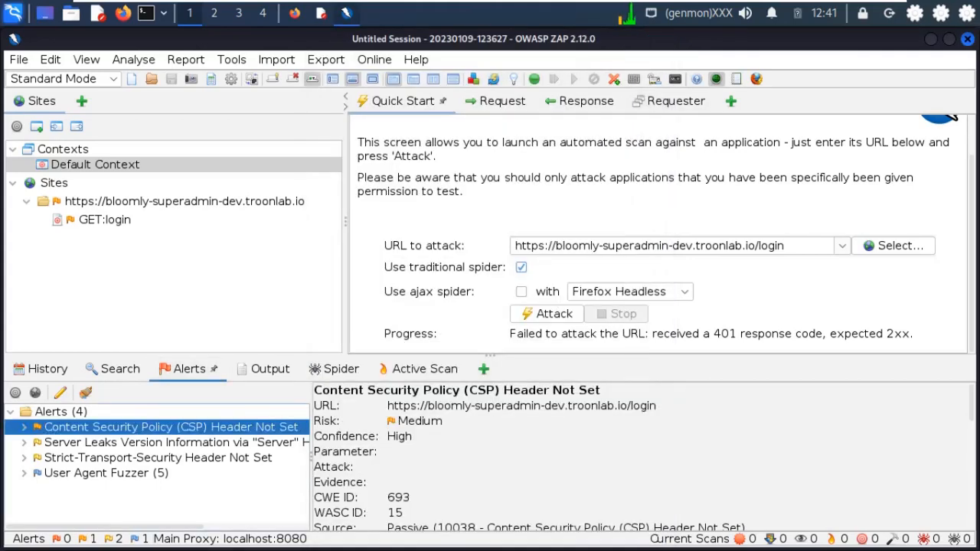
- Review the server version leak, CSP, Strict-Transport-Security and User Agent Fuzzer alert details
click(175, 442)
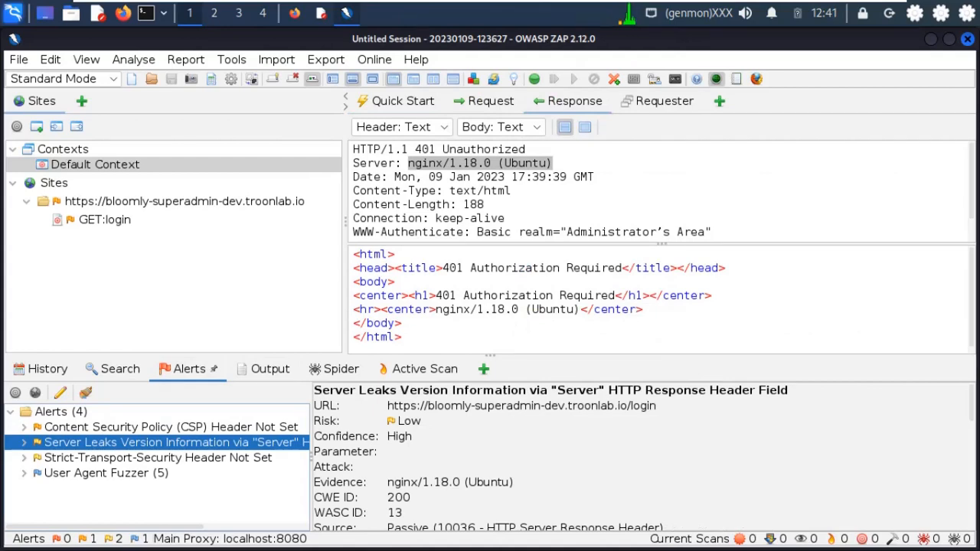
click(170, 427)
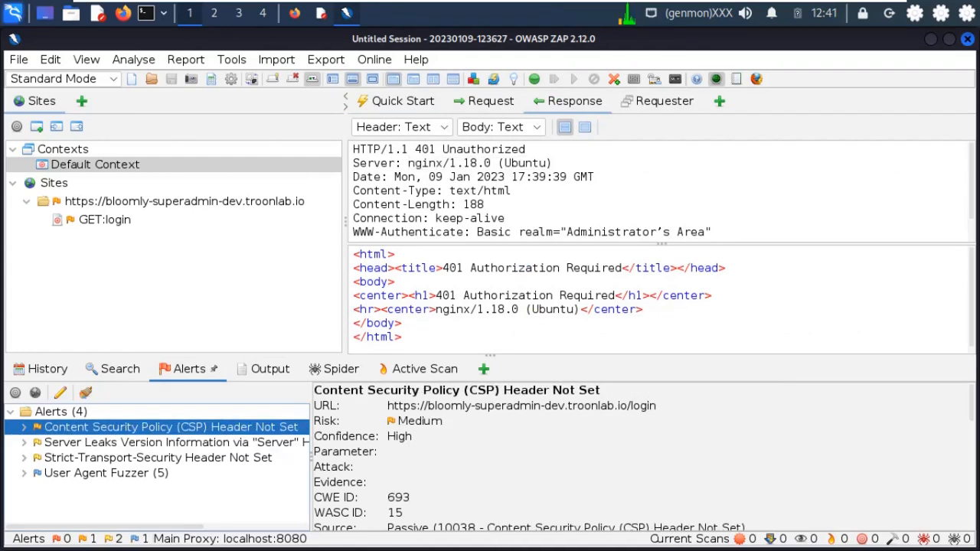
click(158, 458)
click(107, 474)
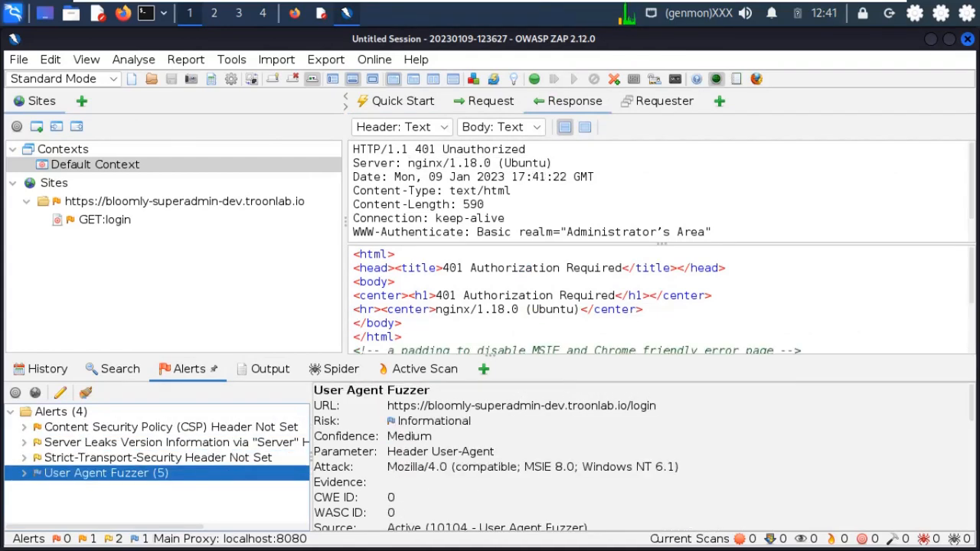
key(Right)
key(Down)
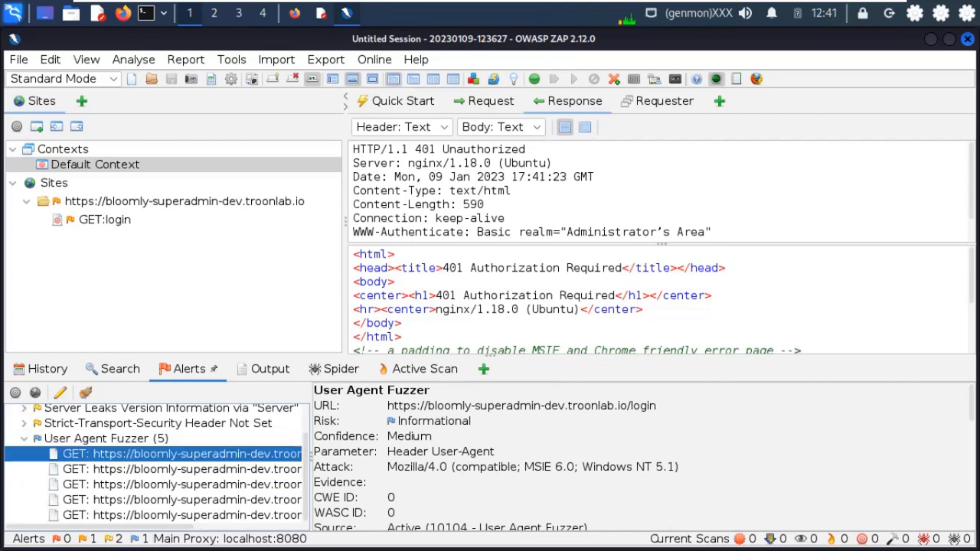
key(Left)
key(Left)
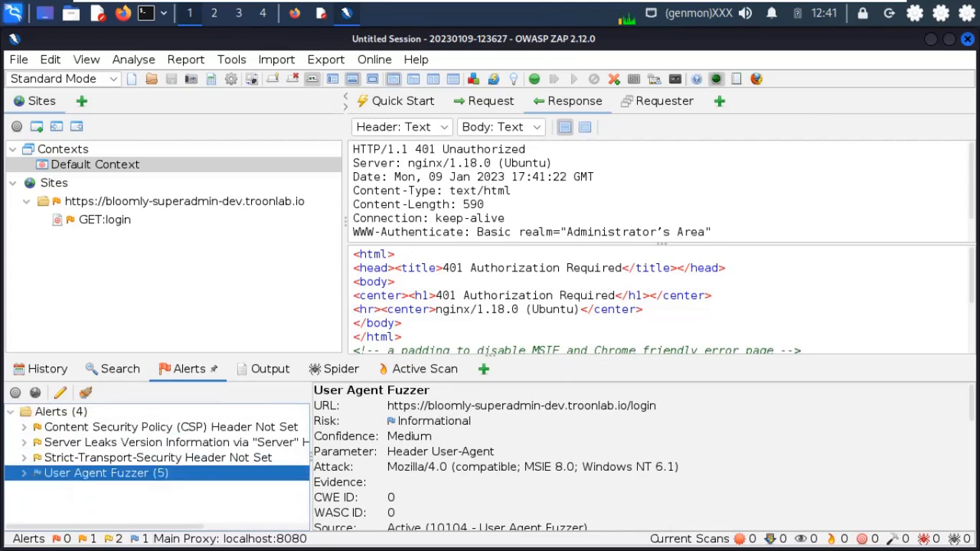
key(Up)
key(Up)
key(Up)
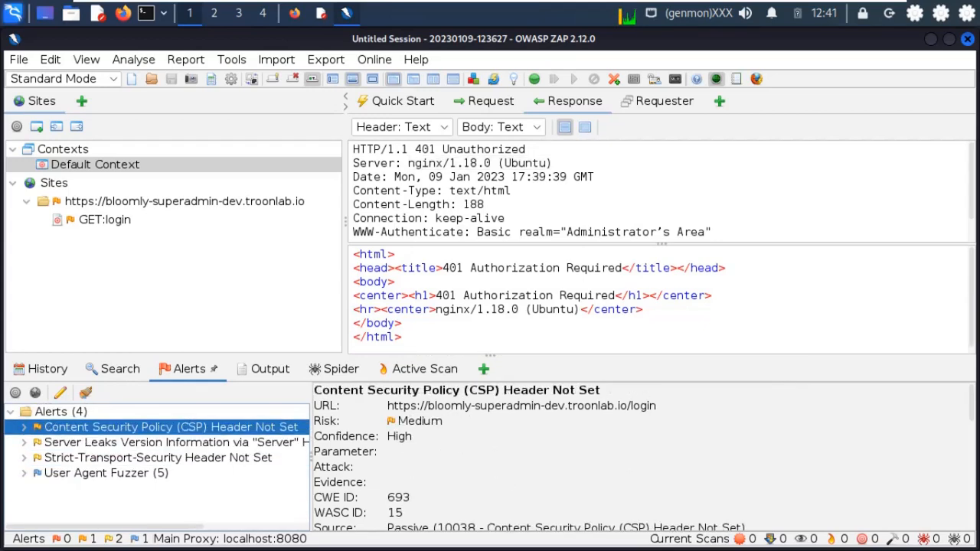
key(Down)
key(Down)
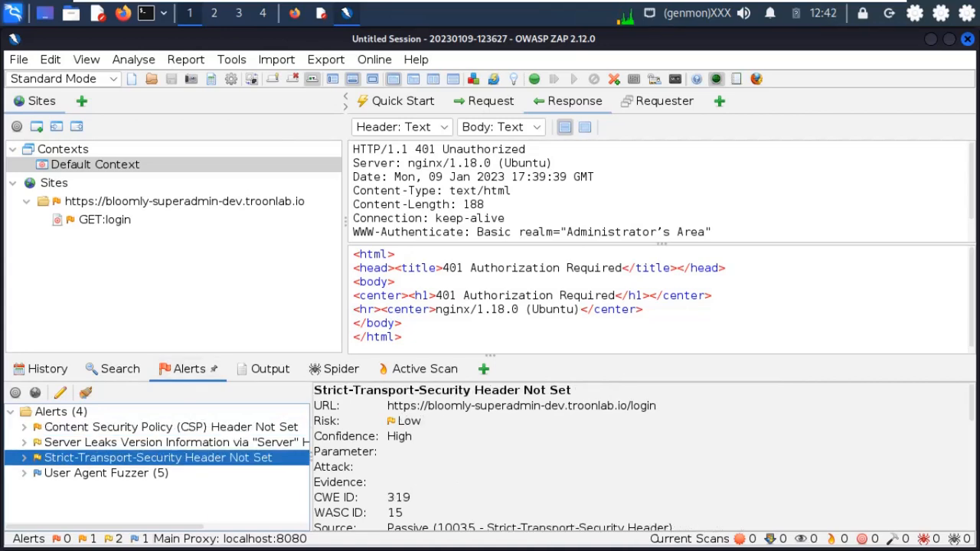
- Open the AJAX Spider dialog for the bloomly-superadmin-dev.troonlab.io site node
right_click(118, 160)
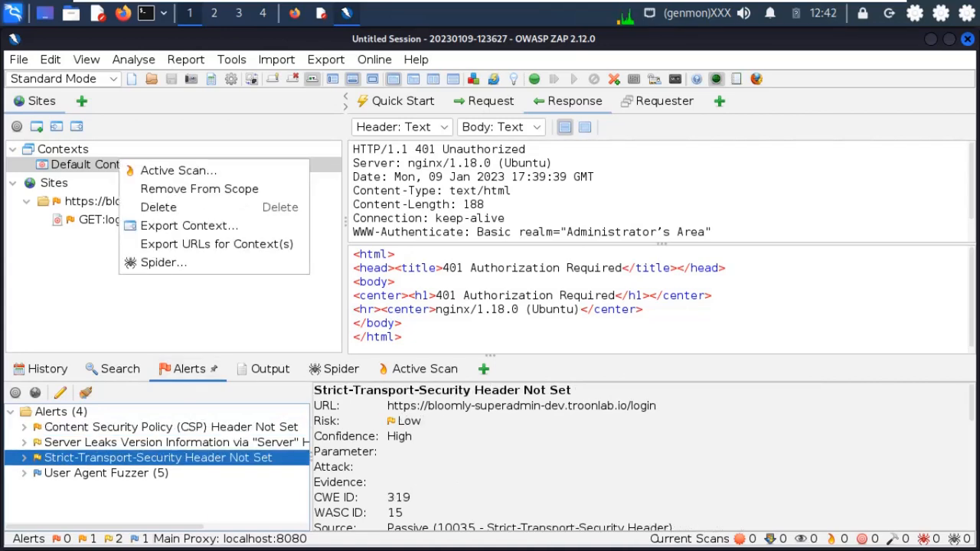
key(Escape)
right_click(107, 200)
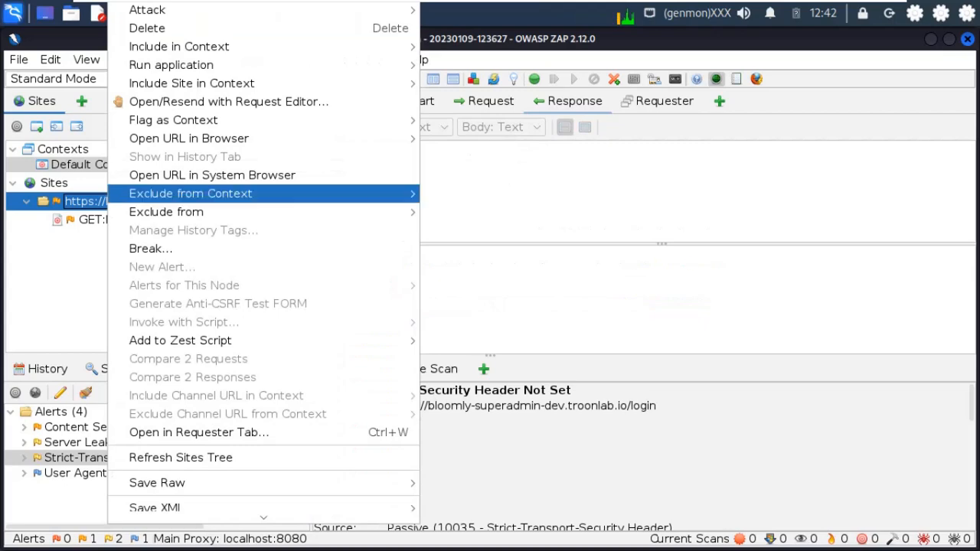
mouse_move(164, 10)
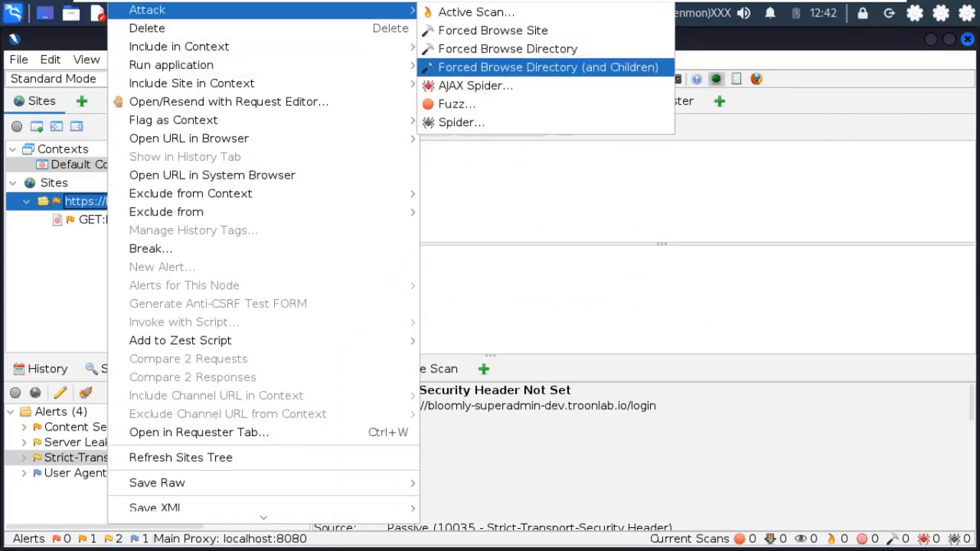
click(475, 85)
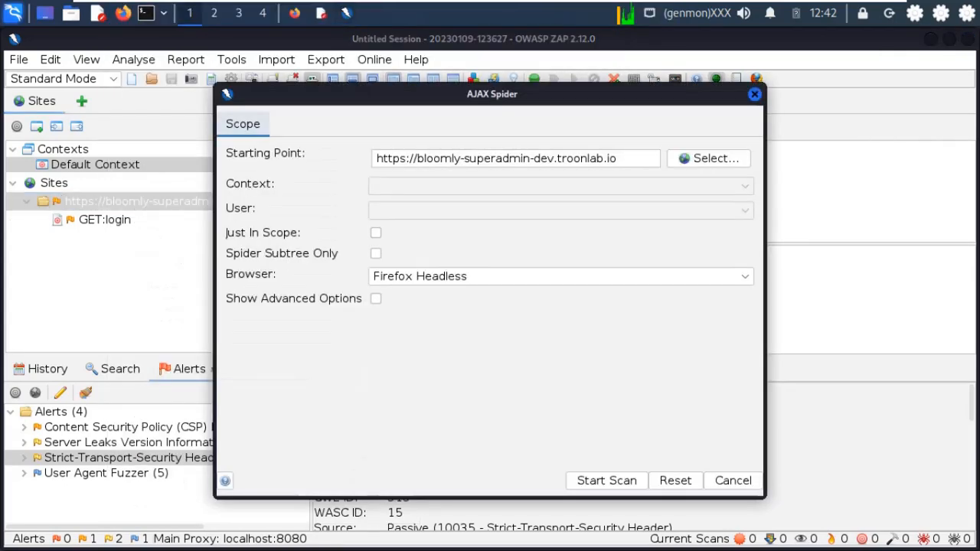
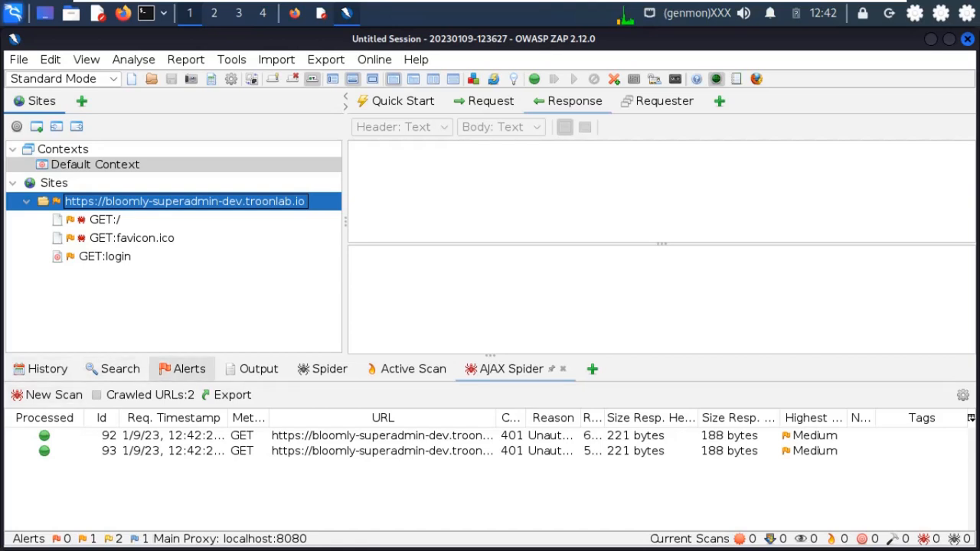
- Show the Alerts tree with the target site's four alerts, from CSP header to User Agent Fuzzer
click(183, 368)
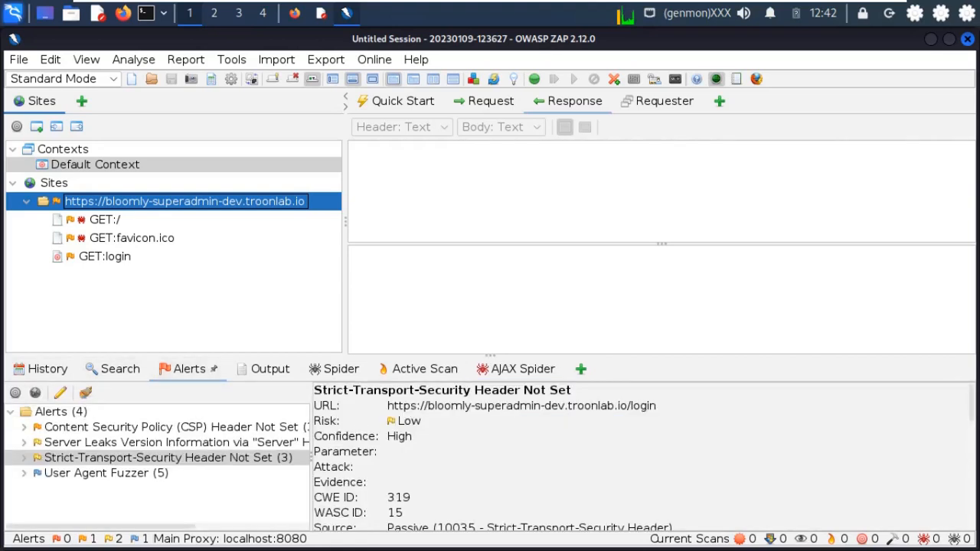
- Widen the alerts pane and view the CSP header alert's details and affected requests
drag(312, 457, 334, 457)
click(181, 427)
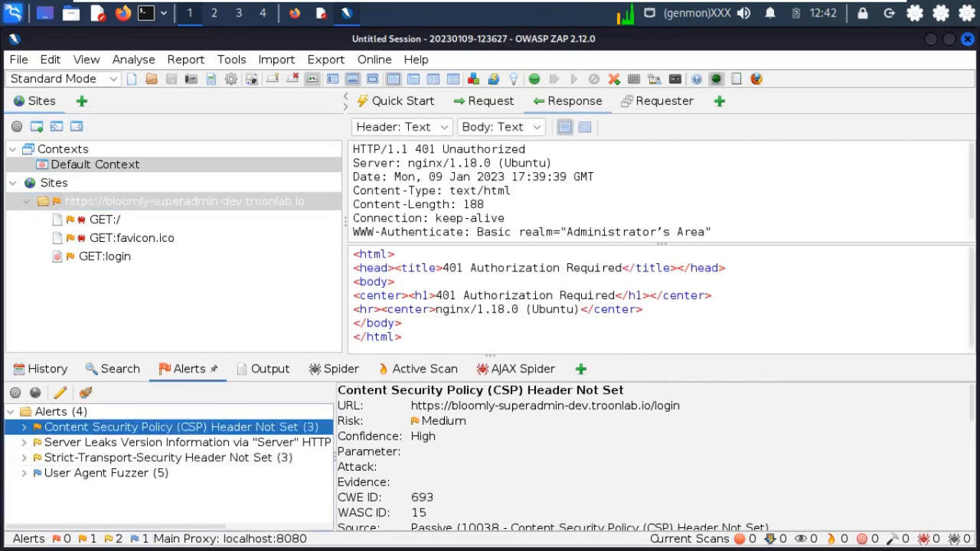
click(25, 427)
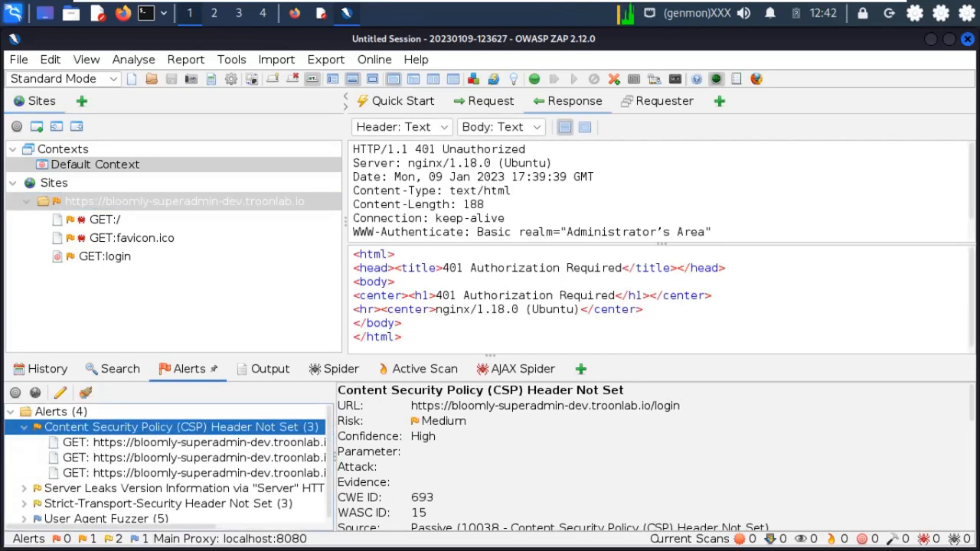
click(24, 427)
- Open the CSP alert's editor and close it unchanged, then show the Server Leaks alert's nginx/1.18.0 (Ubuntu) evidence
click(24, 443)
click(24, 442)
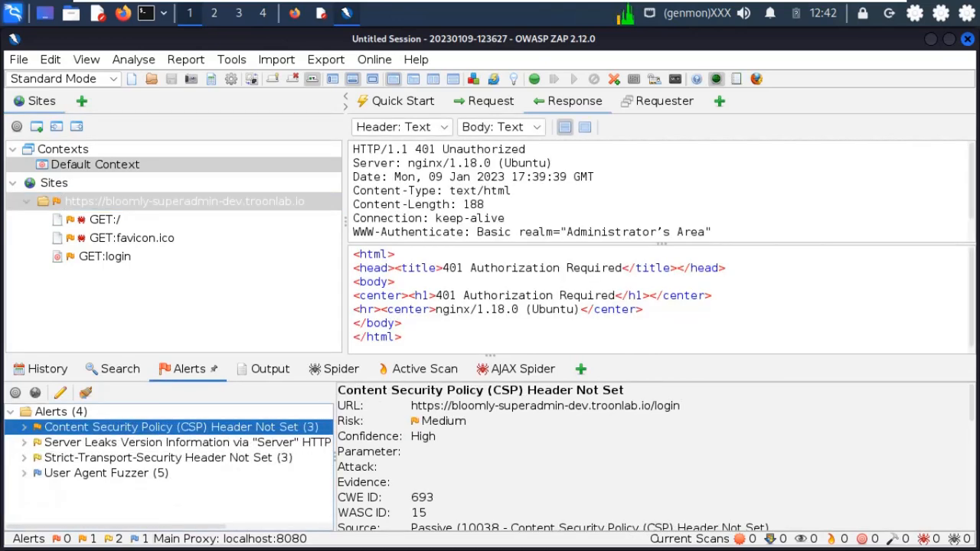
double_click(181, 428)
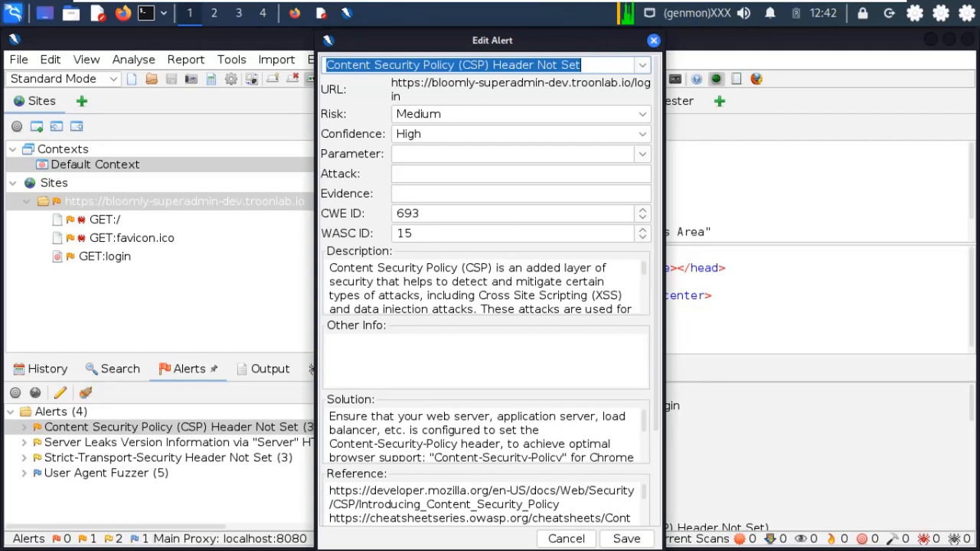
key(Escape)
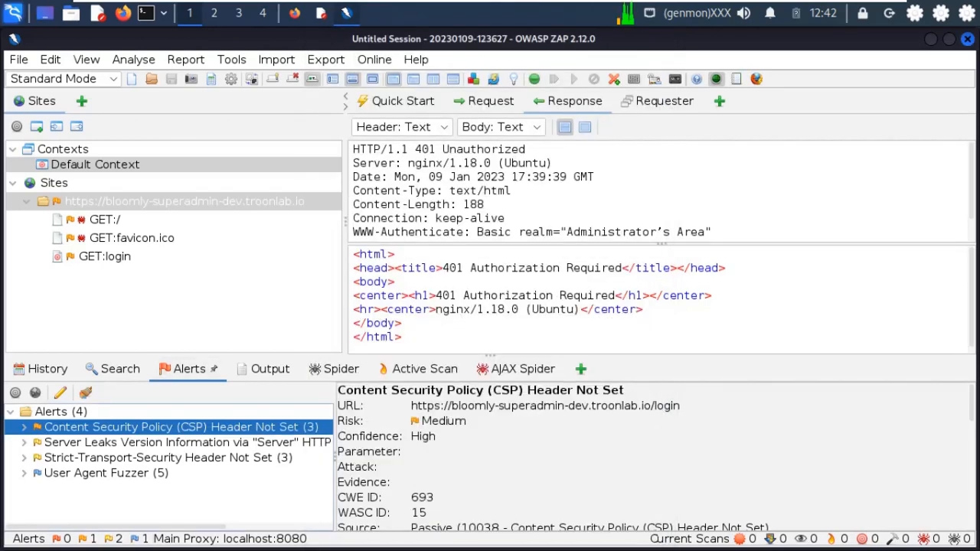
click(181, 443)
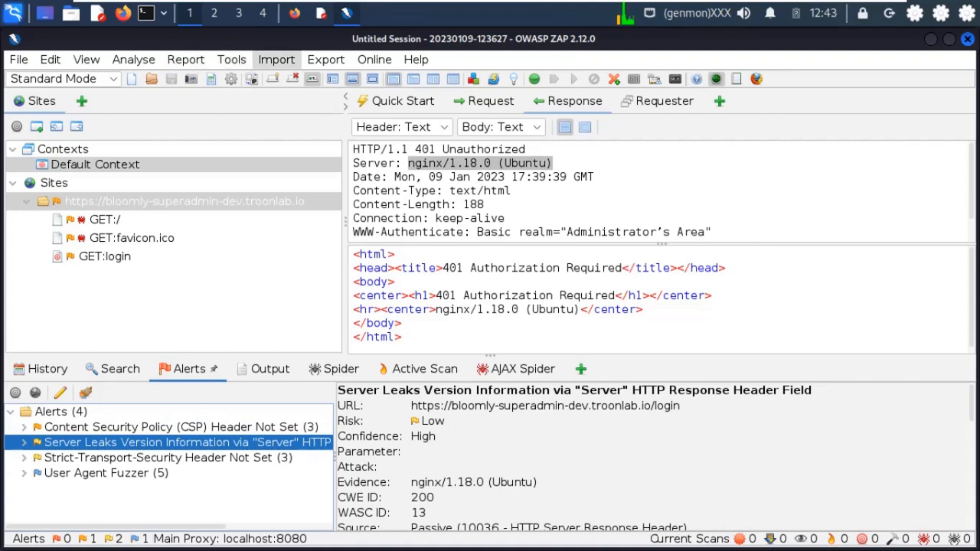
click(186, 60)
- Generate the ZAP Scanning Report as BloomlyNFTS.pdf in /root/Desktop
click(236, 100)
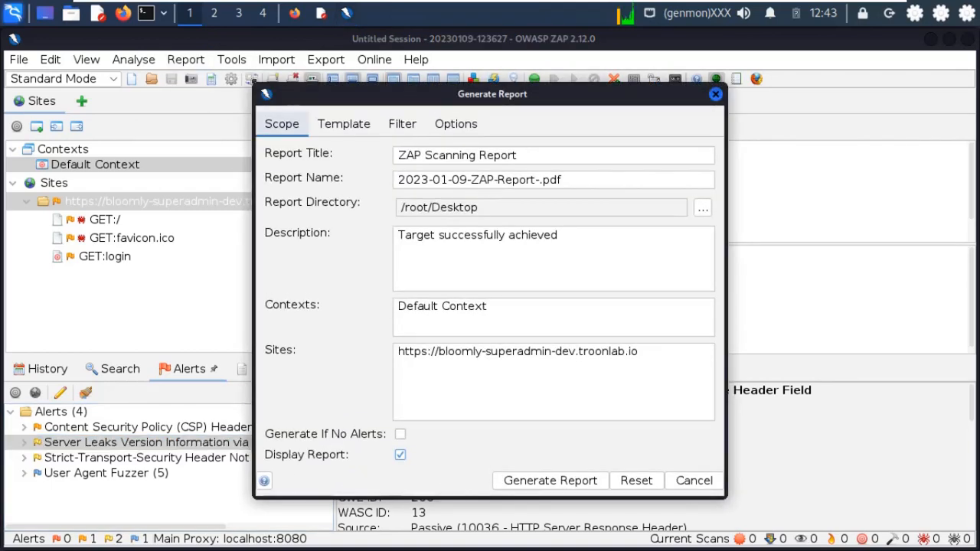
click(543, 180)
drag(540, 180, 397, 180)
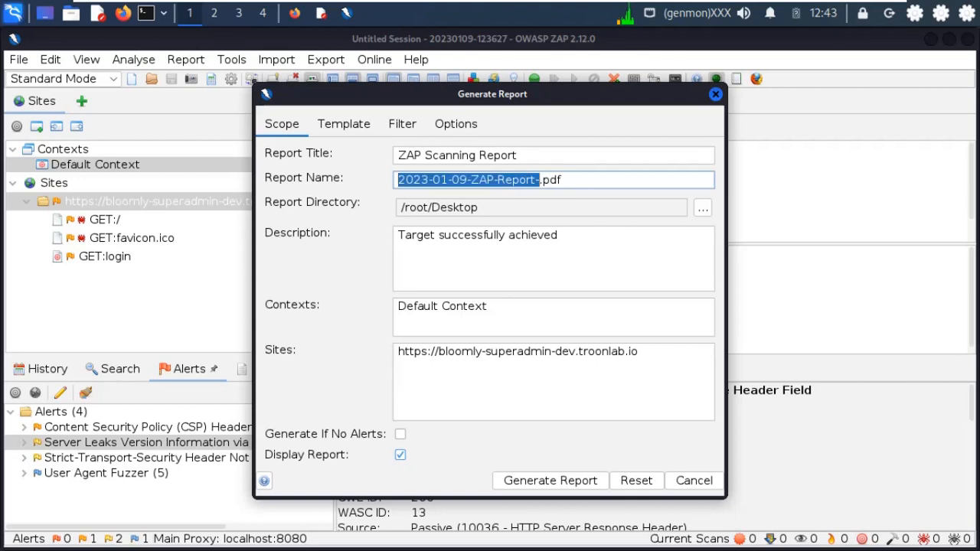
text(Bl)
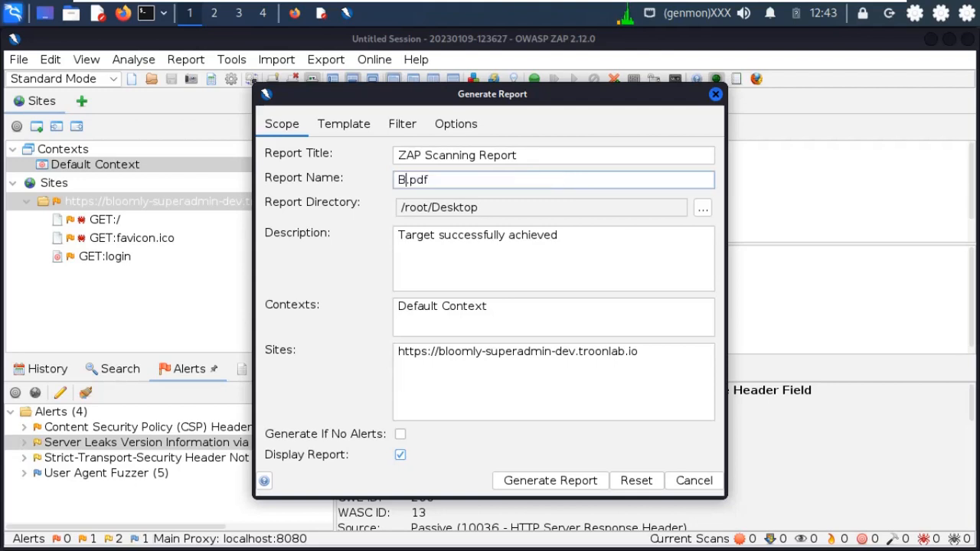
text(oomlyNFTS)
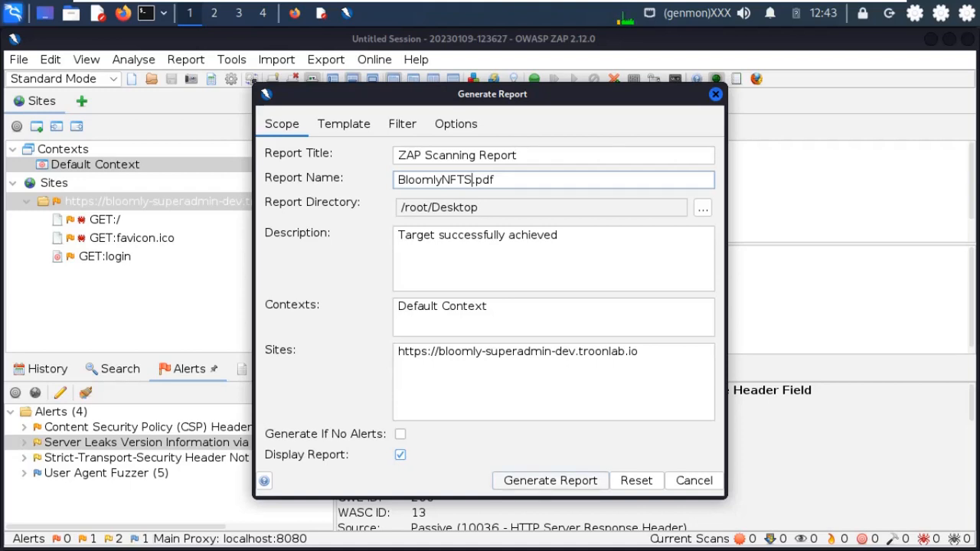
click(551, 481)
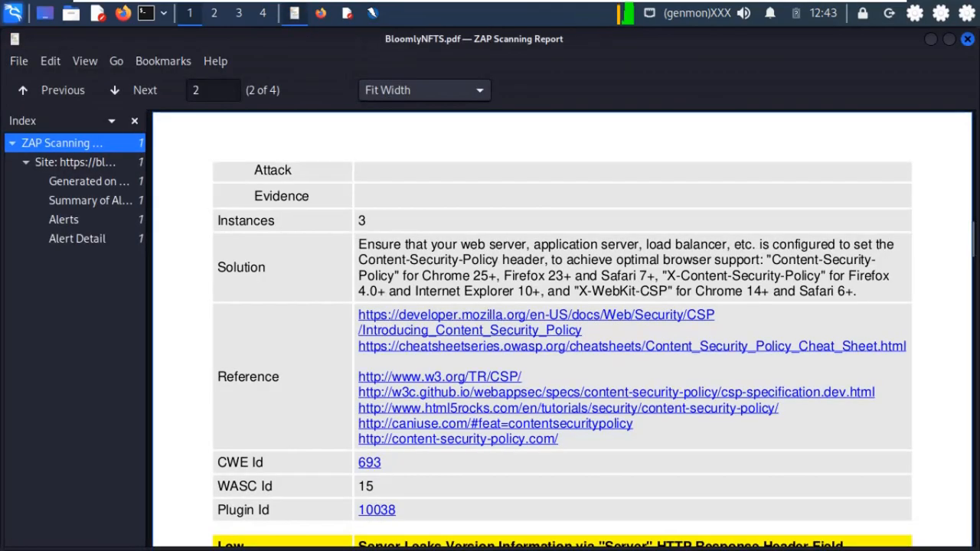
- Use the PDF Index sidebar to jump through the Site, Summary of Alerts and Alerts sections
scroll(562, 330, up, 15)
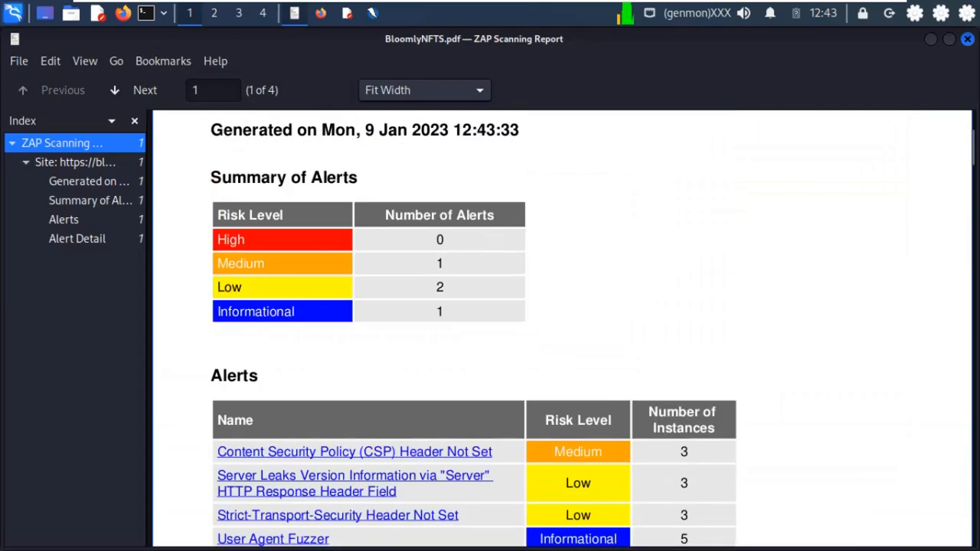
scroll(562, 329, up, 3)
scroll(562, 330, down, 3)
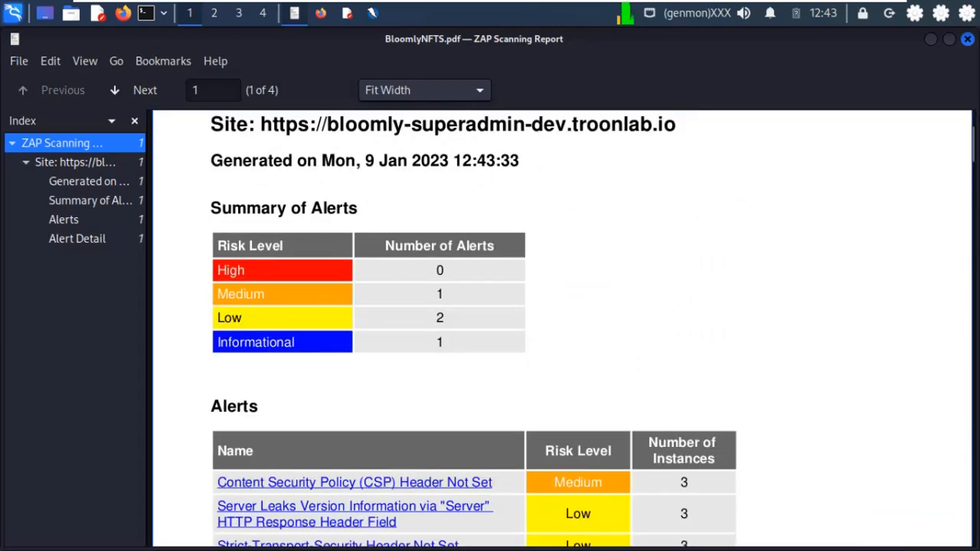
click(75, 163)
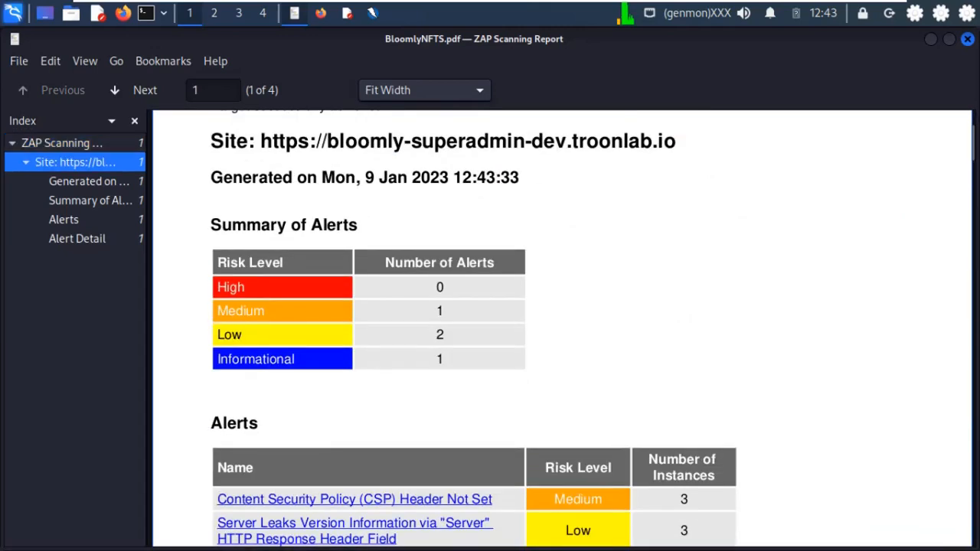
key(Down)
key(Down)
key(Down)
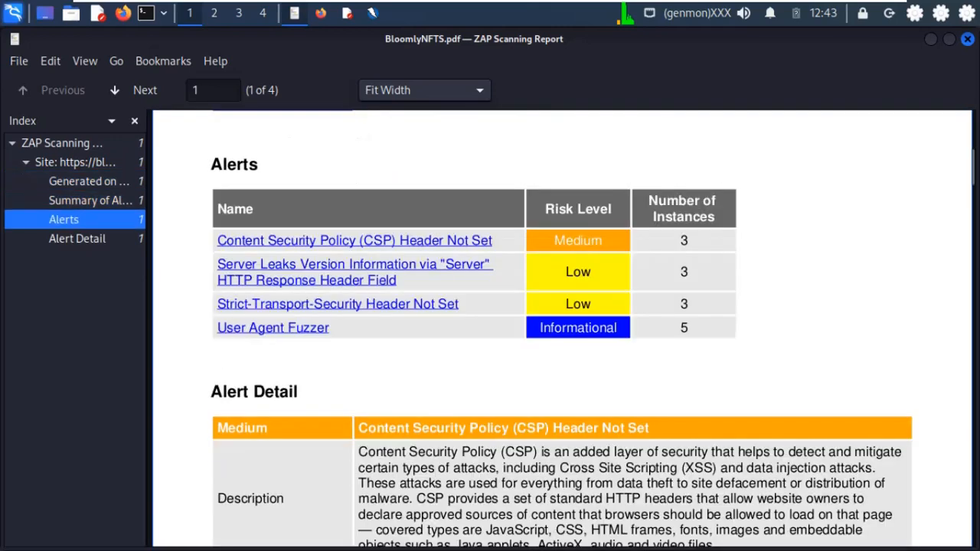
key(Down)
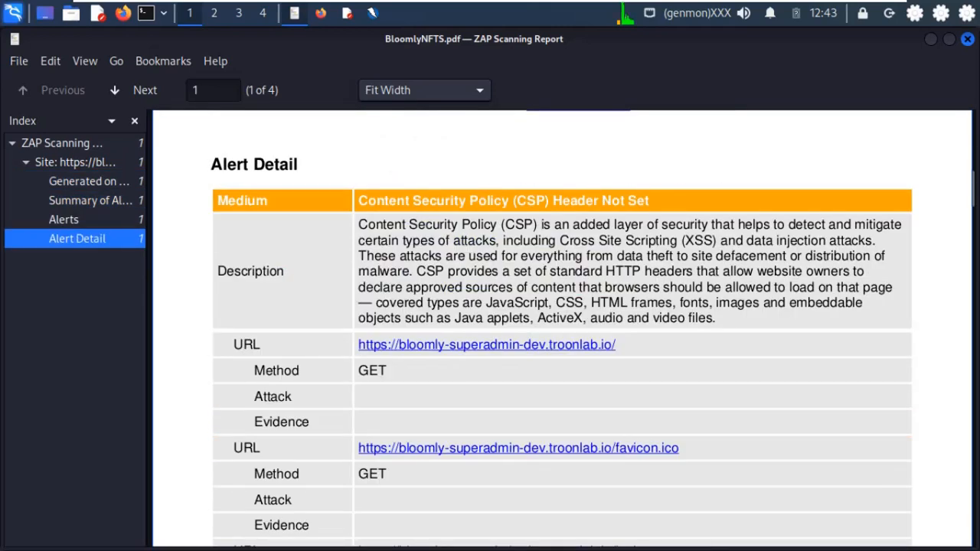
key(Up)
key(Up)
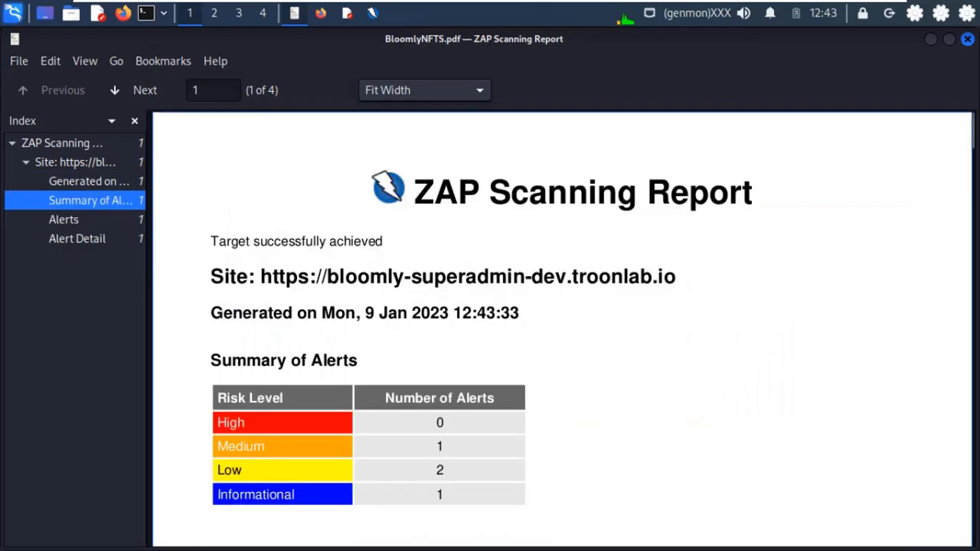
- Scroll to page 2's Server Leaks solution and references, then minimize and restore the viewer
scroll(562, 329, down, 10)
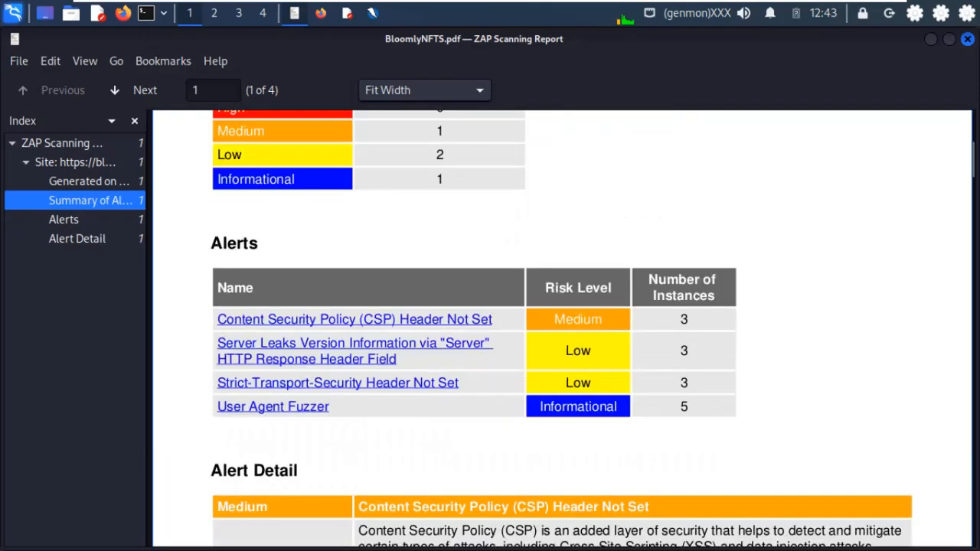
scroll(562, 329, down, 8)
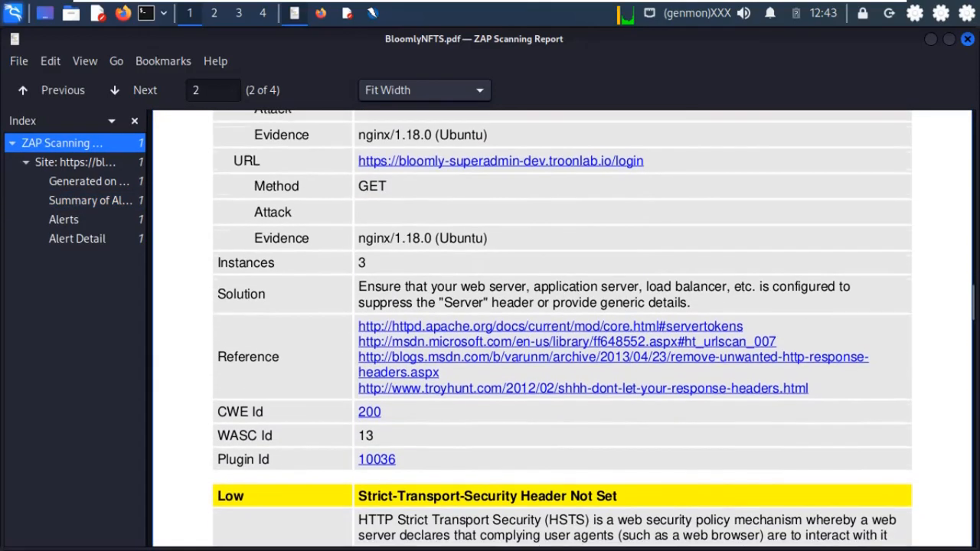
click(930, 39)
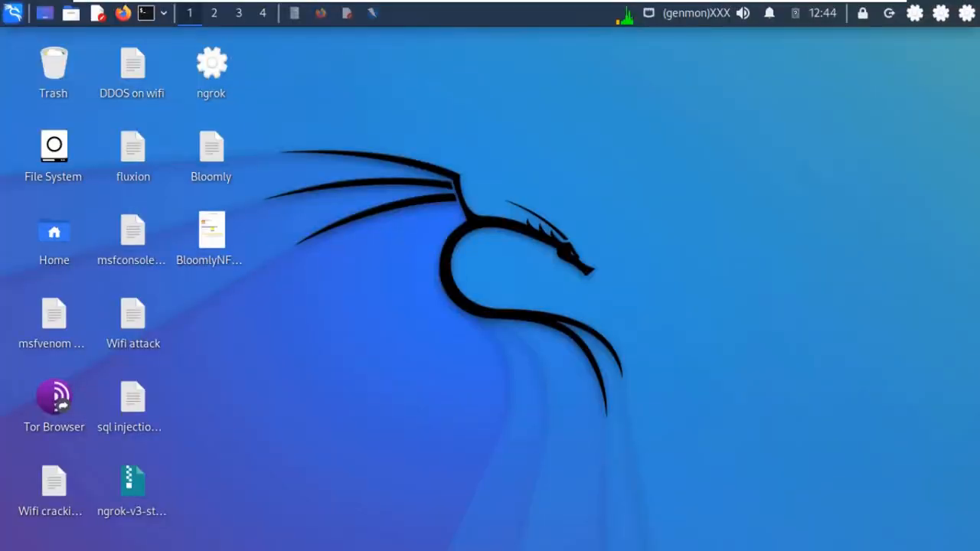
click(294, 13)
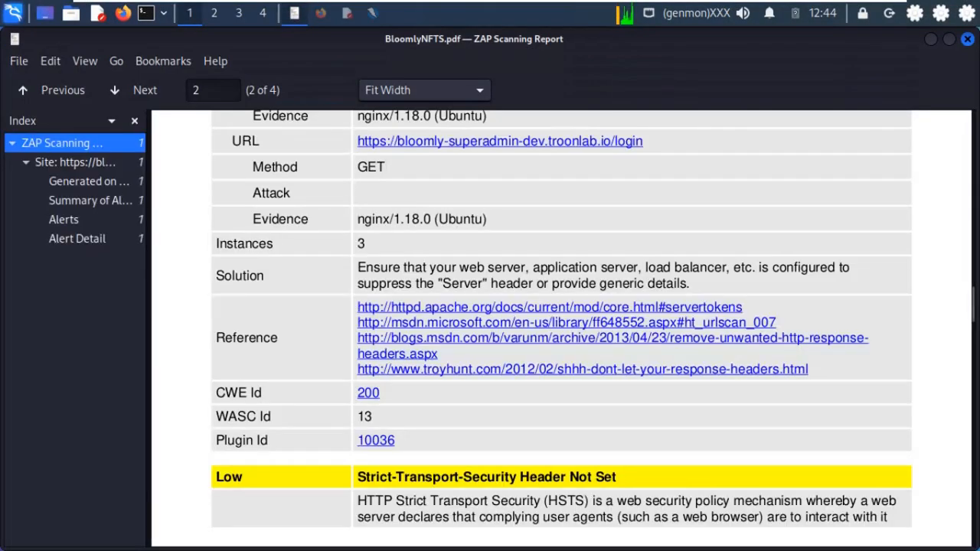